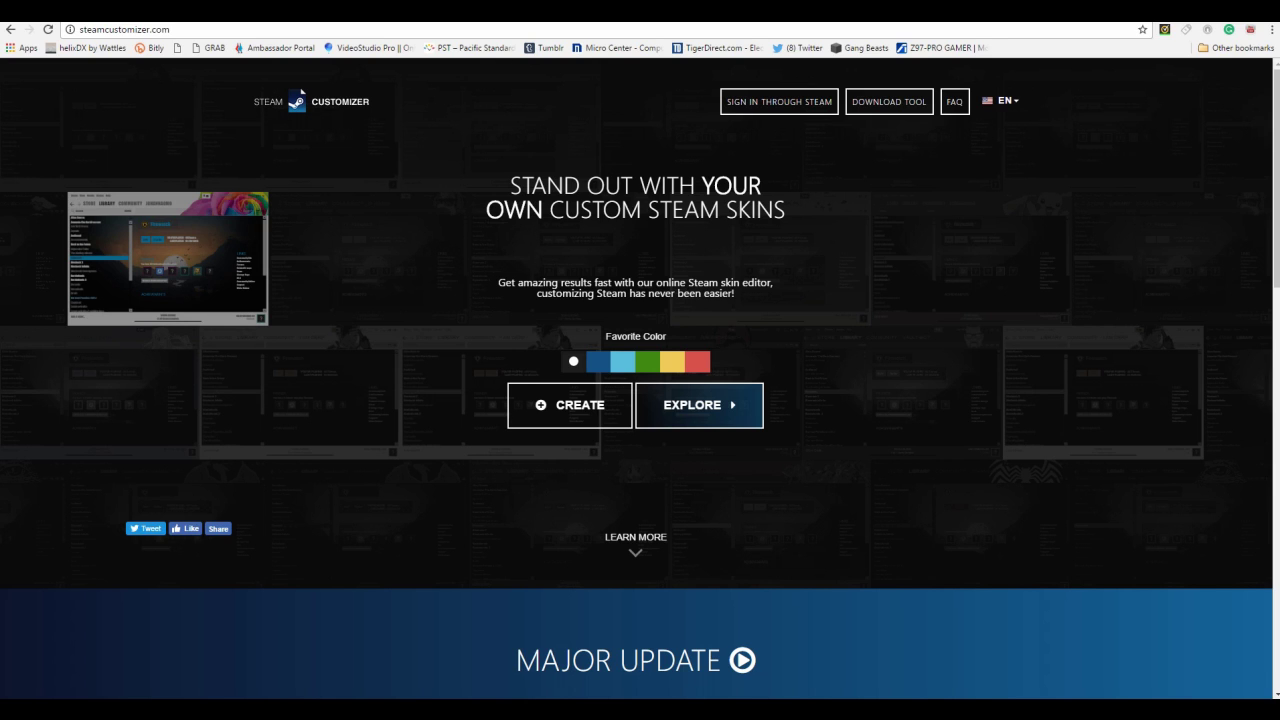
Open the skin editor, preview the Friends and Dialog styling, then return to the Client preview
left_click(570, 405)
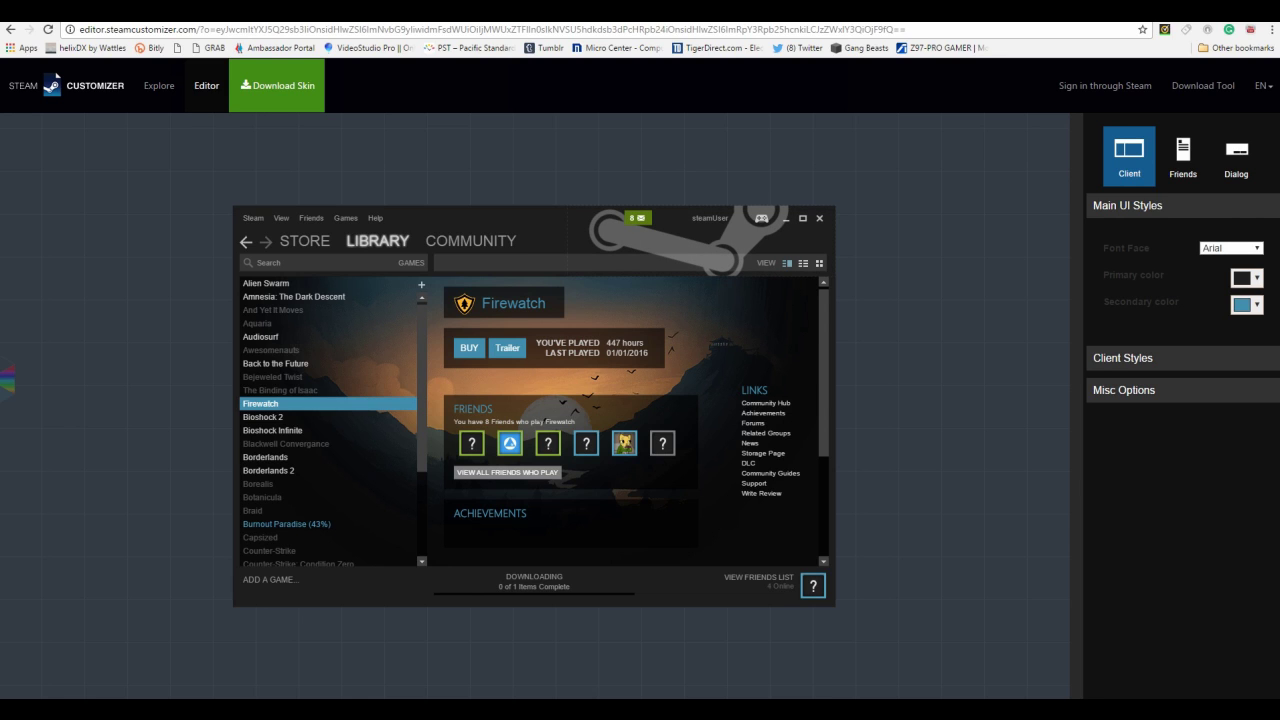
left_click(1183, 155)
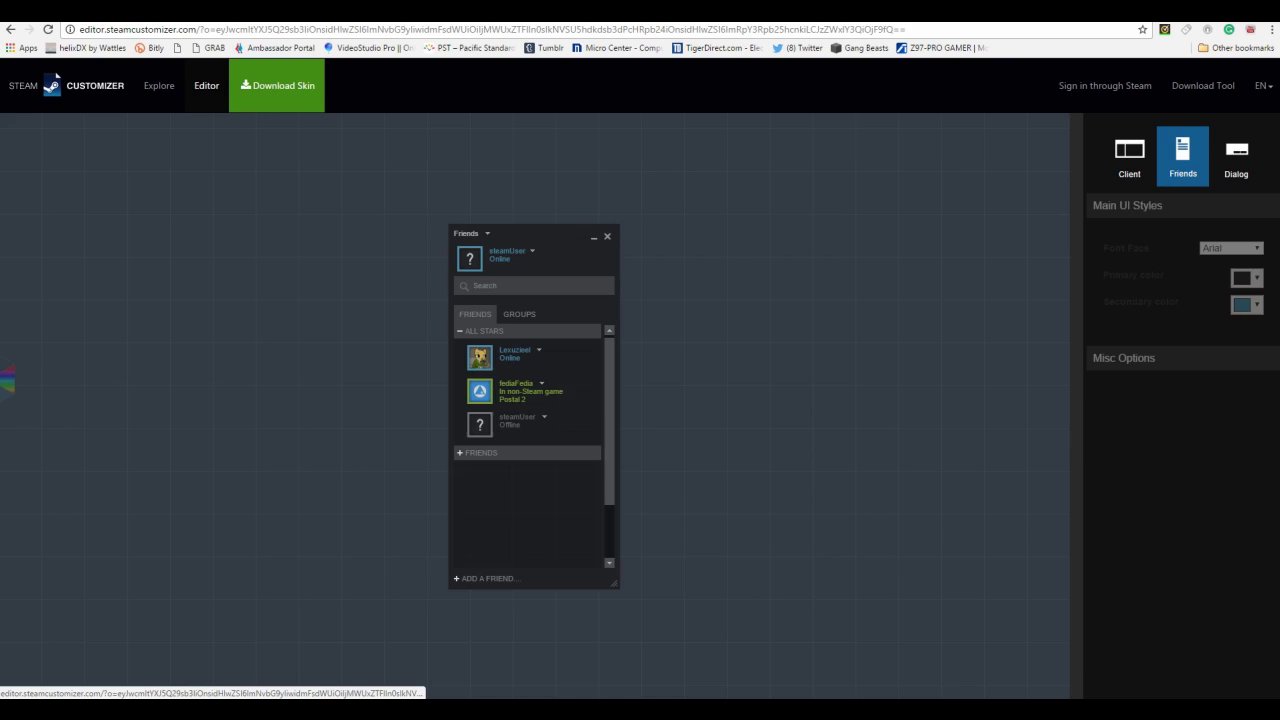
left_click(1236, 155)
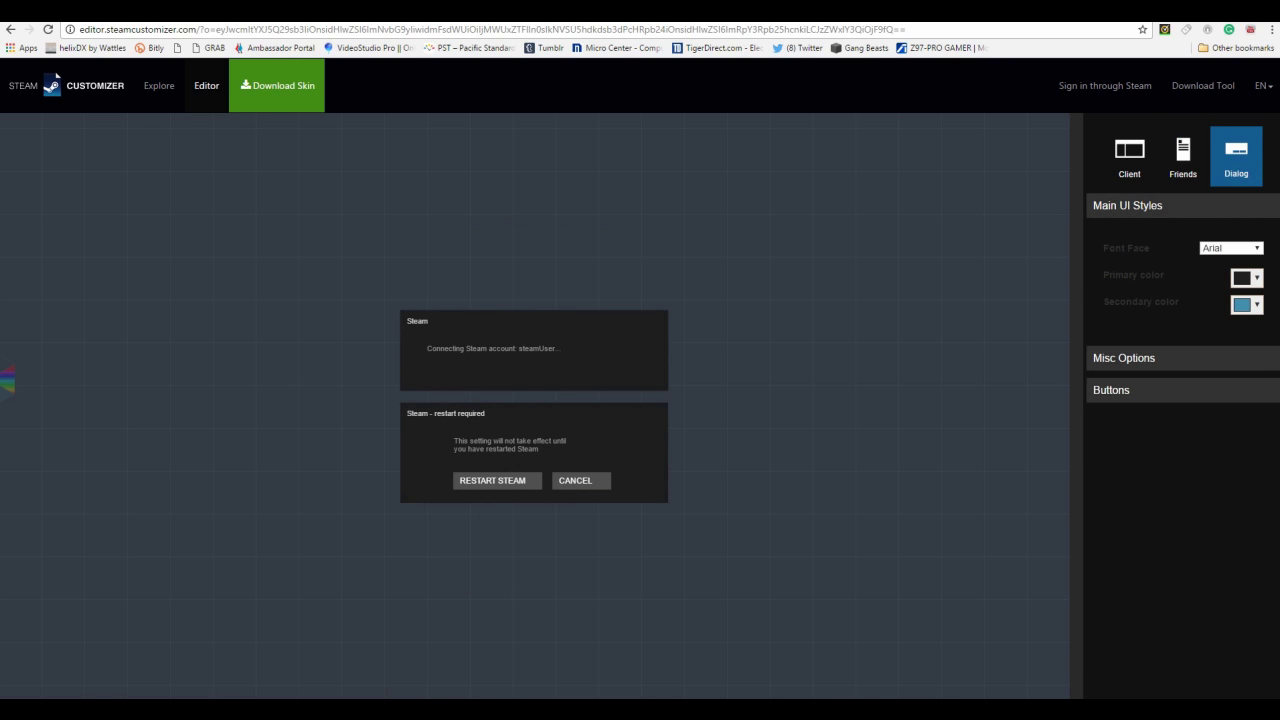
left_click(1129, 155)
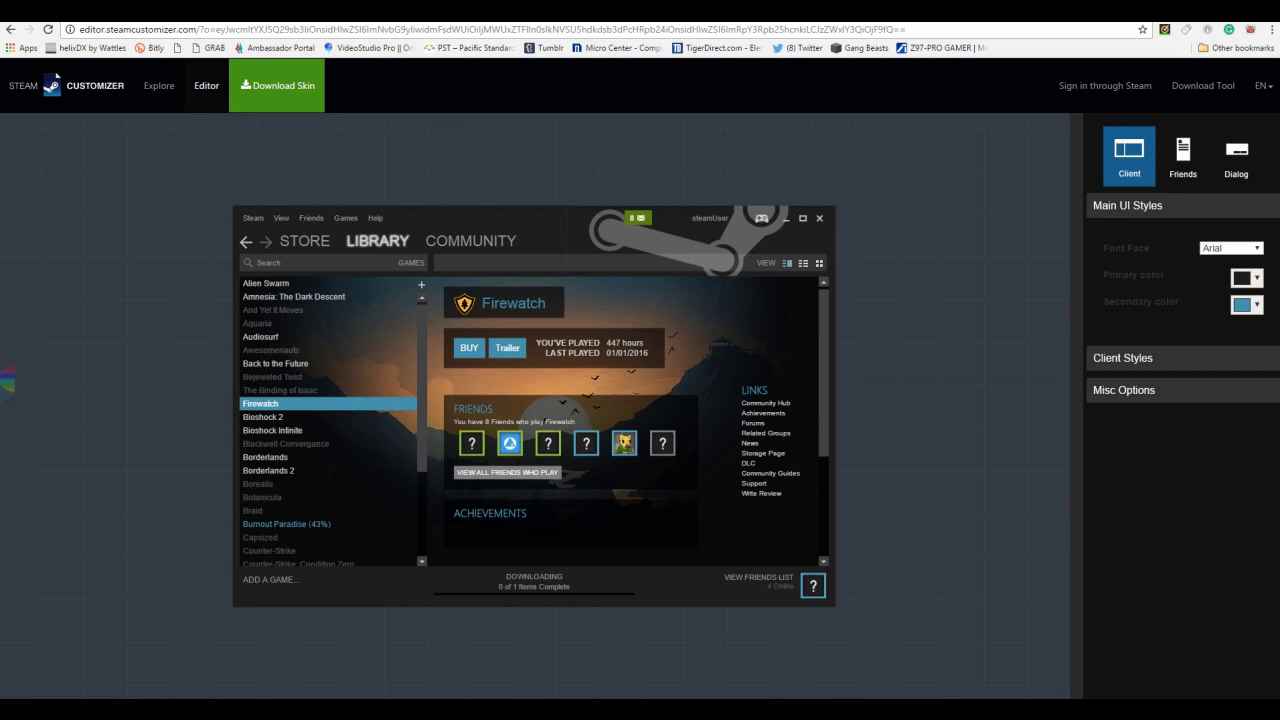
Set the skin's font face to Impact
key("alt+Down")
key("Down")
key("Down")
key("Down")
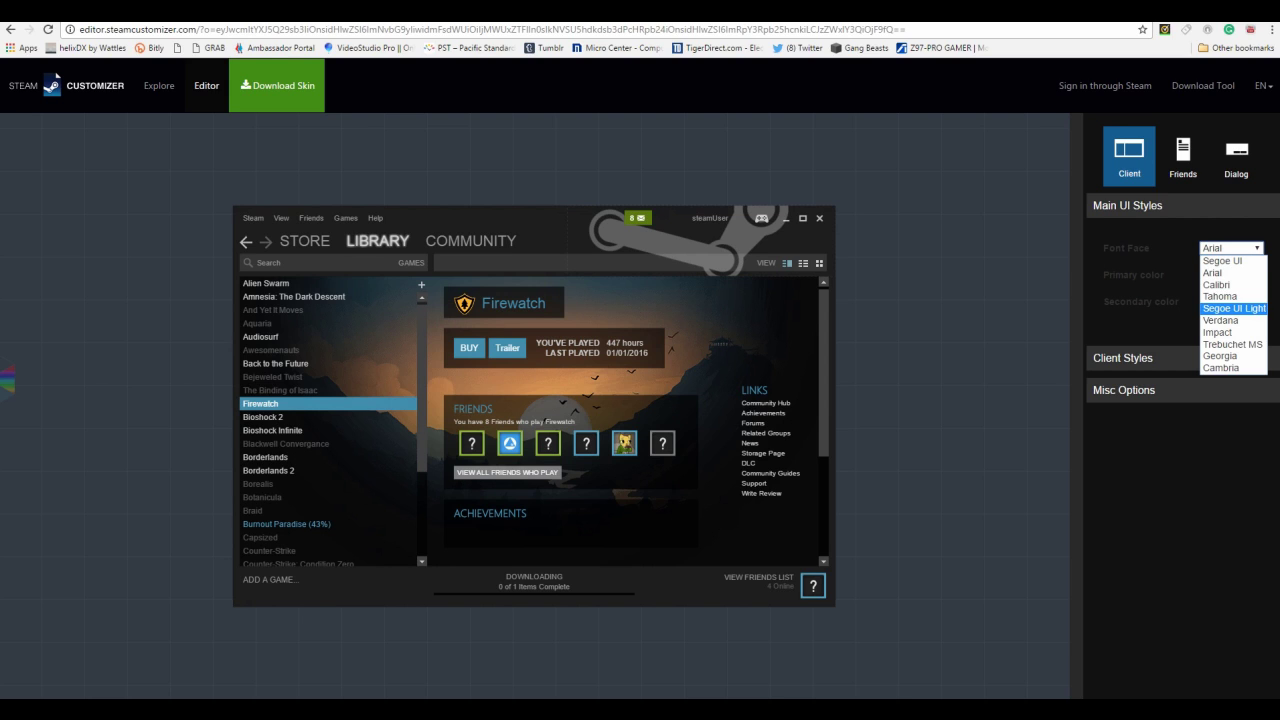
key("Down")
key("Down")
key("Return")
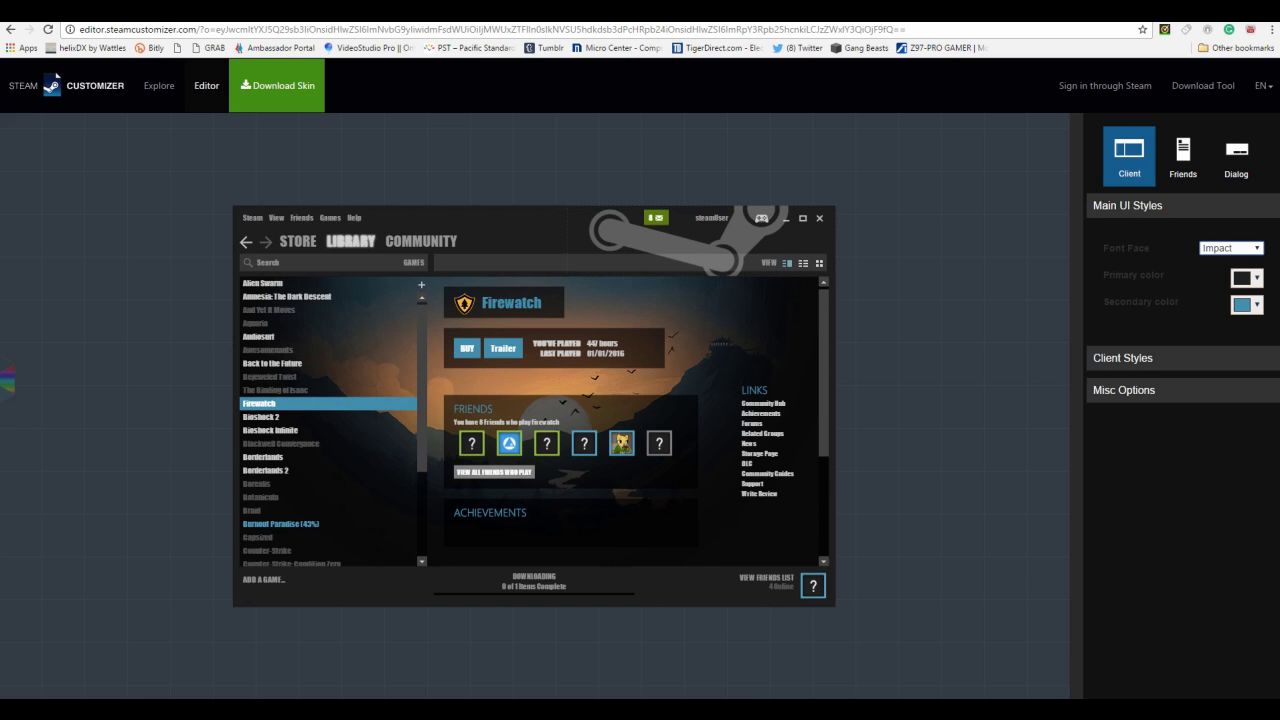
Set the primary colour to a near-black shade
left_click(1244, 278)
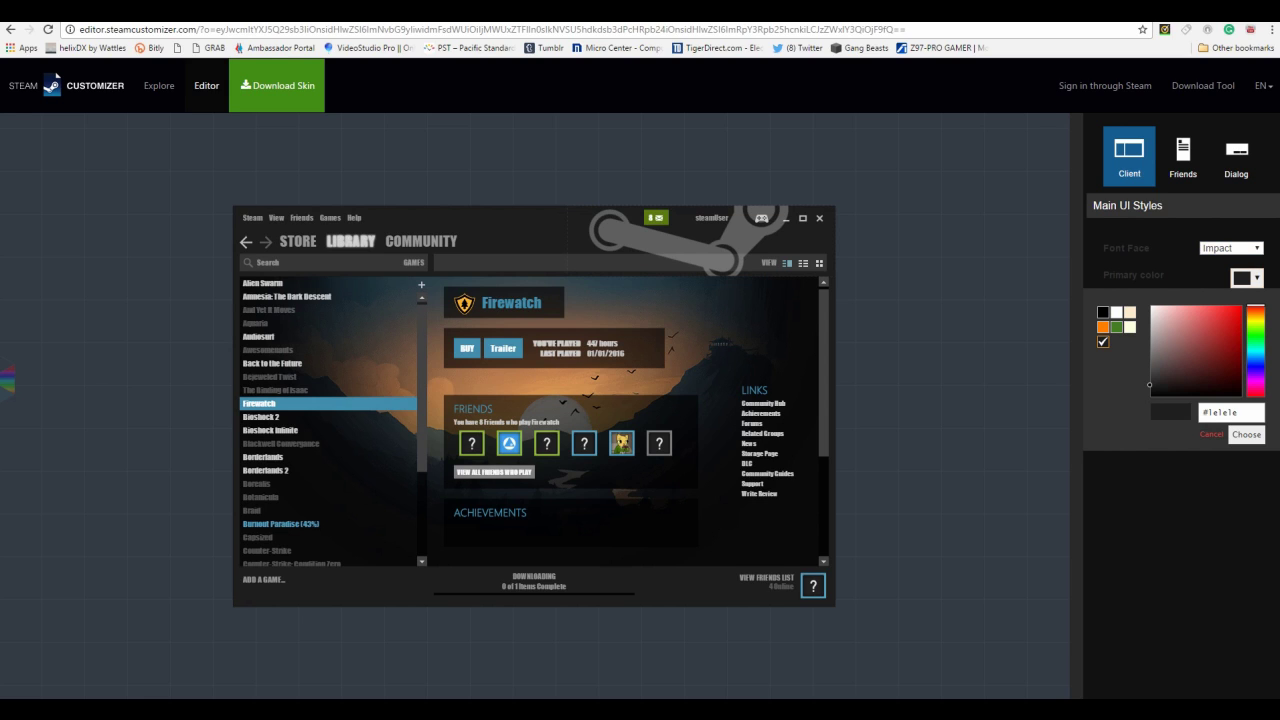
left_click(1149, 382)
left_click(1103, 312)
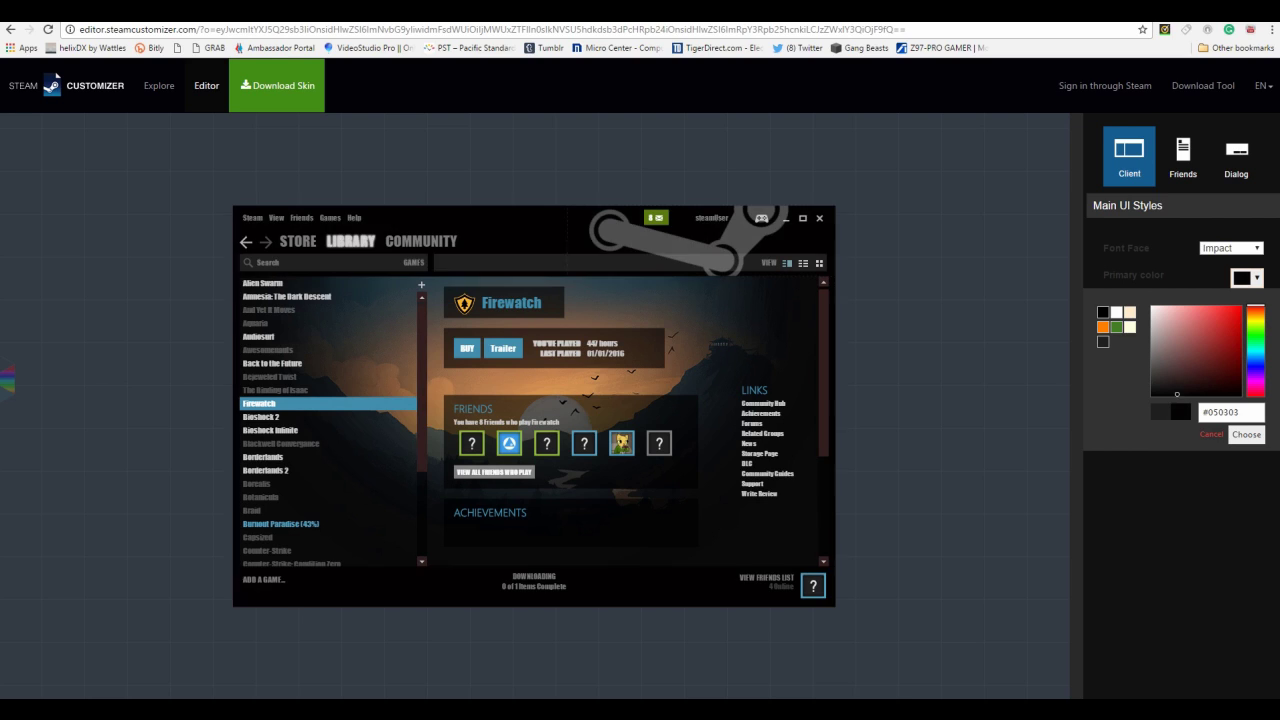
left_click_drag(1173, 395, 1159, 396)
left_click(57, 77)
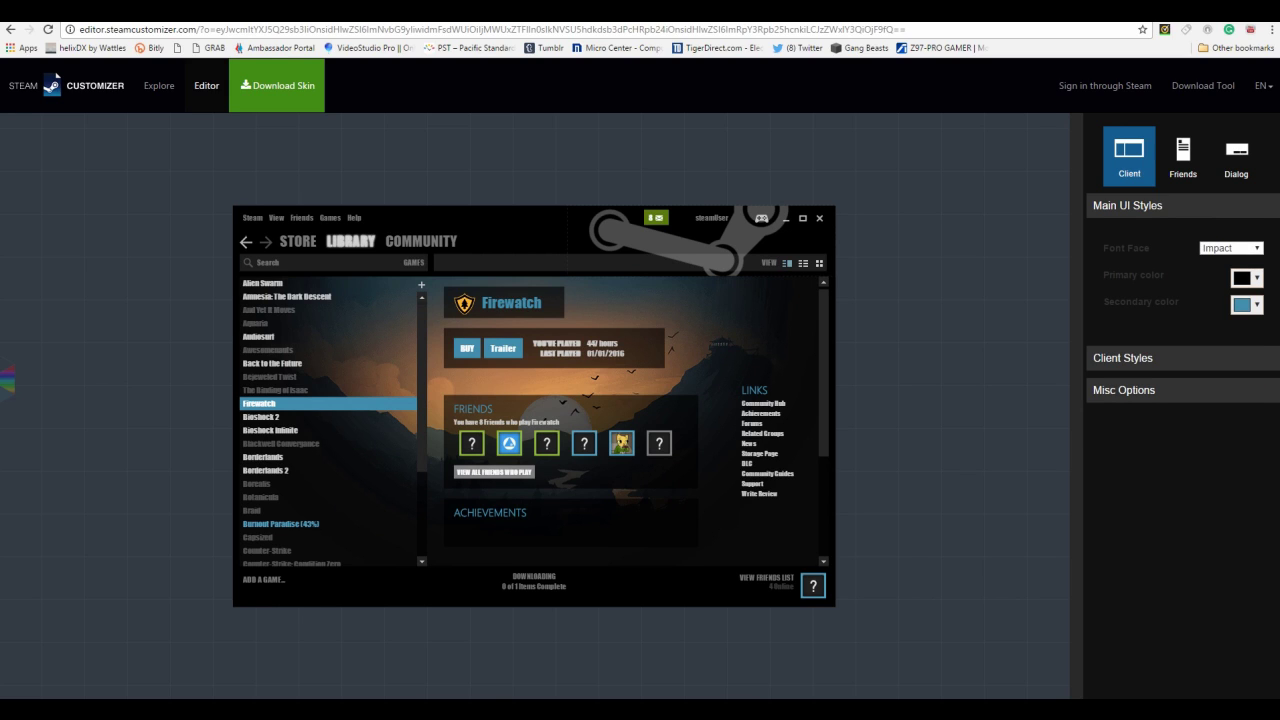
Set the secondary accent colour to dark green #1f3911
left_click(1247, 305)
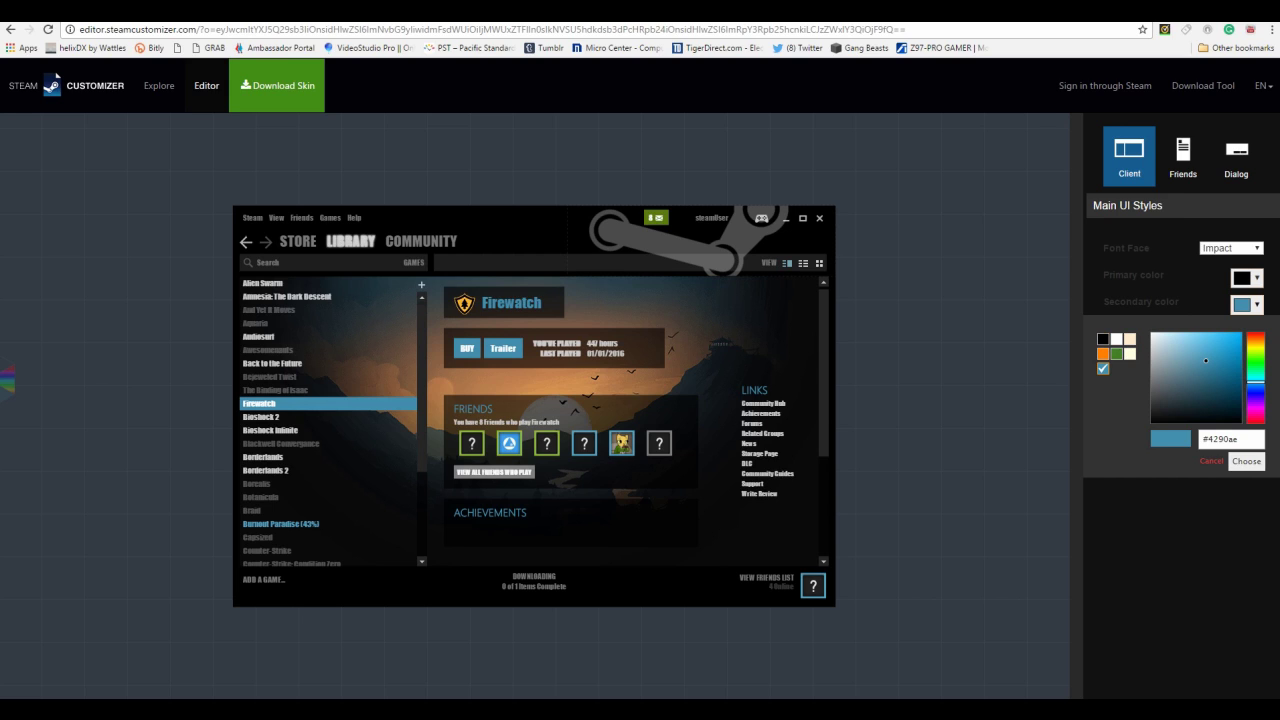
left_click(1117, 353)
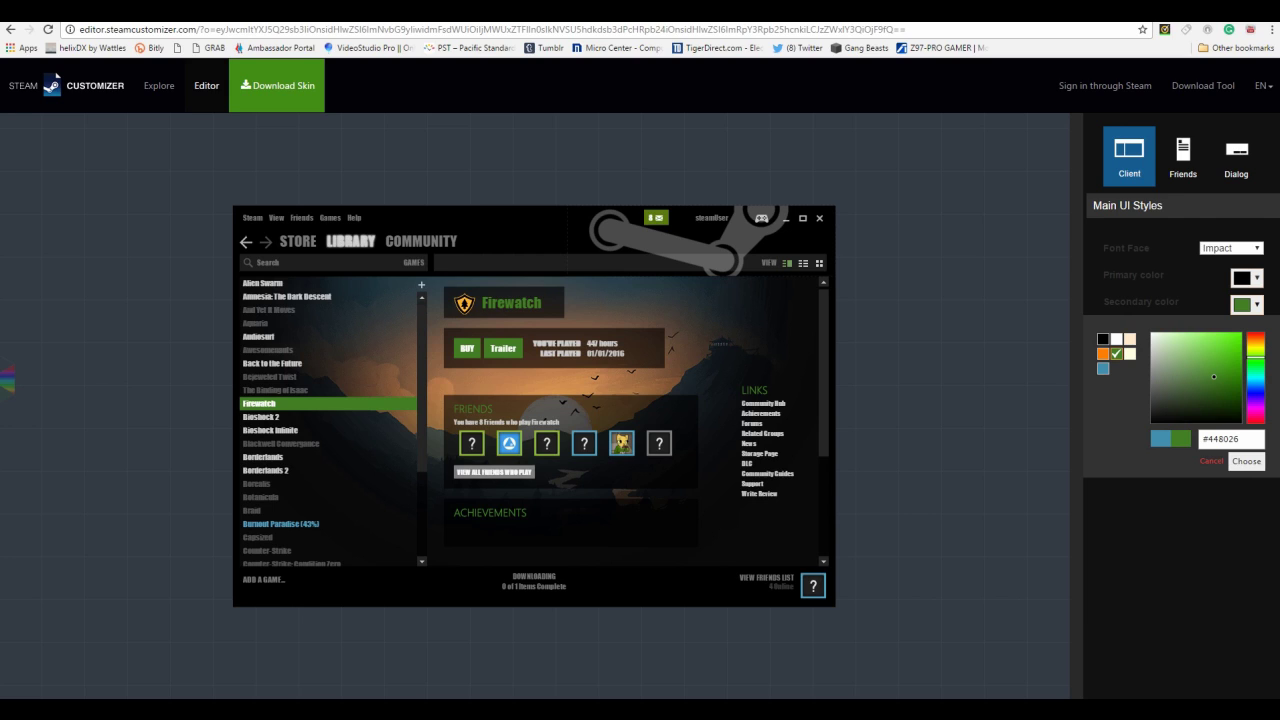
left_click(1213, 377)
left_click_drag(1213, 377, 1213, 402)
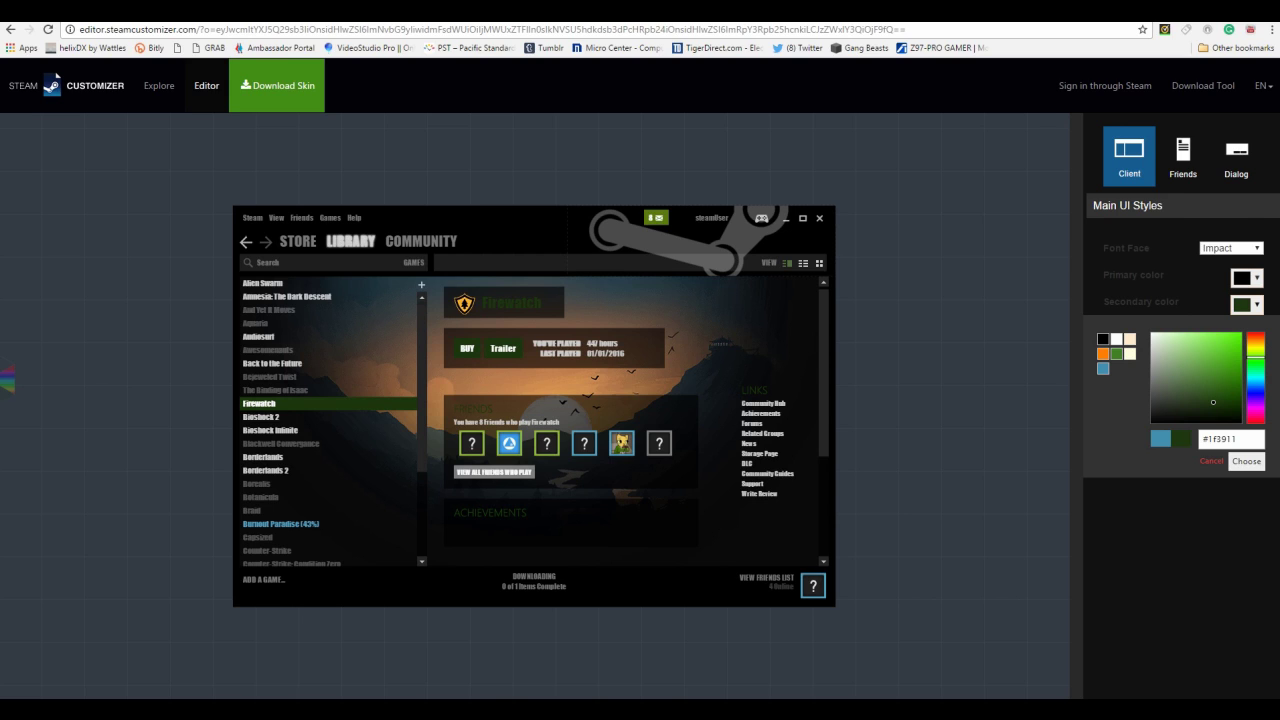
key("Escape")
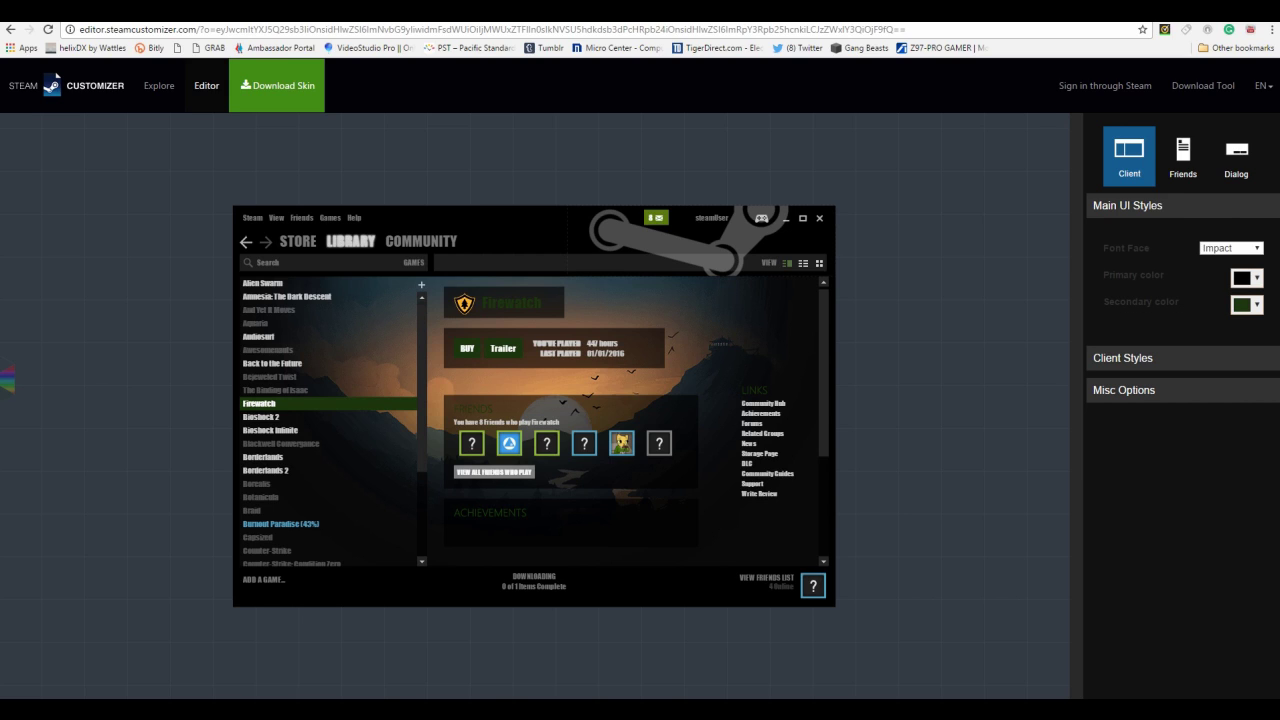
Set the online friend status colour to dark blue
left_click(1124, 390)
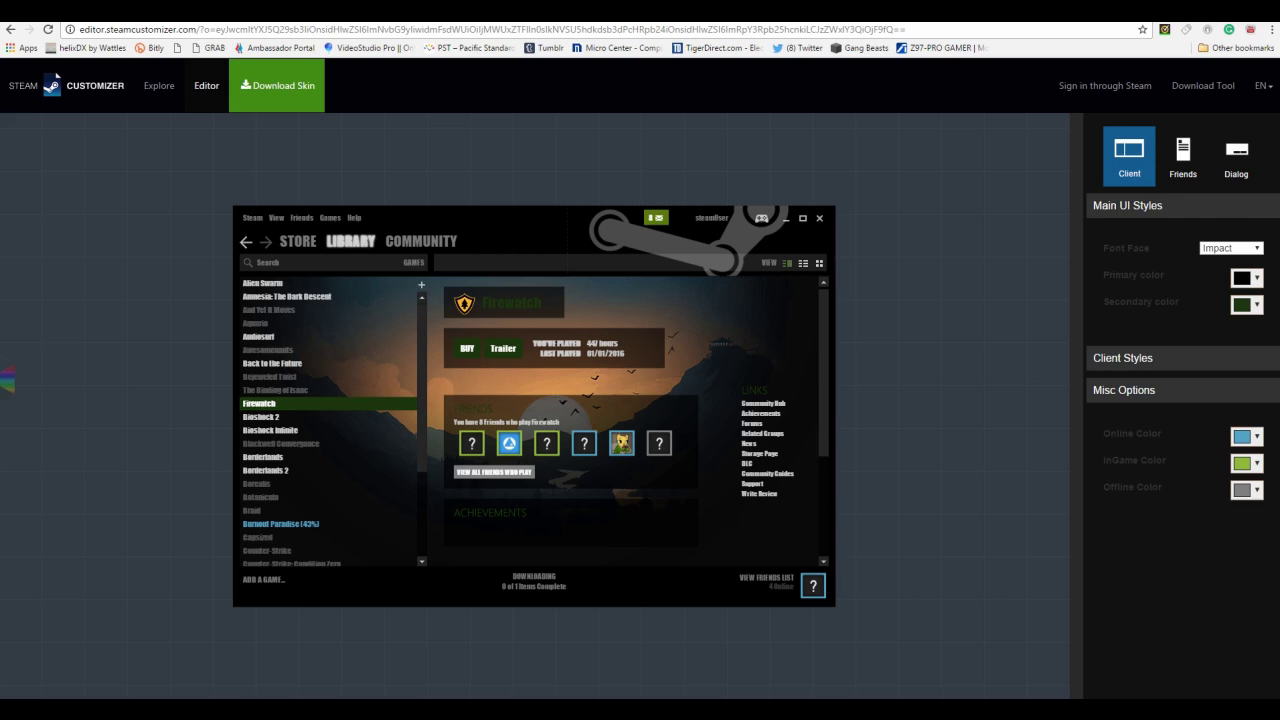
left_click(1246, 436)
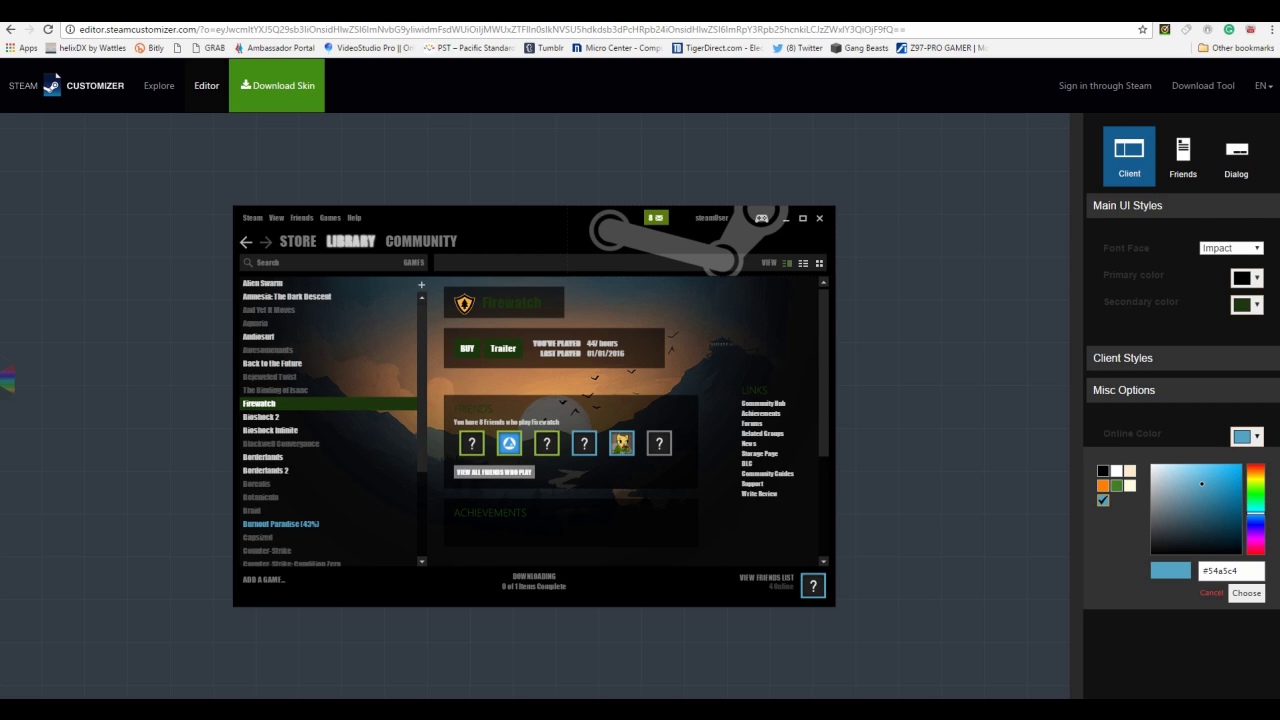
left_click_drag(1202, 484, 1233, 509)
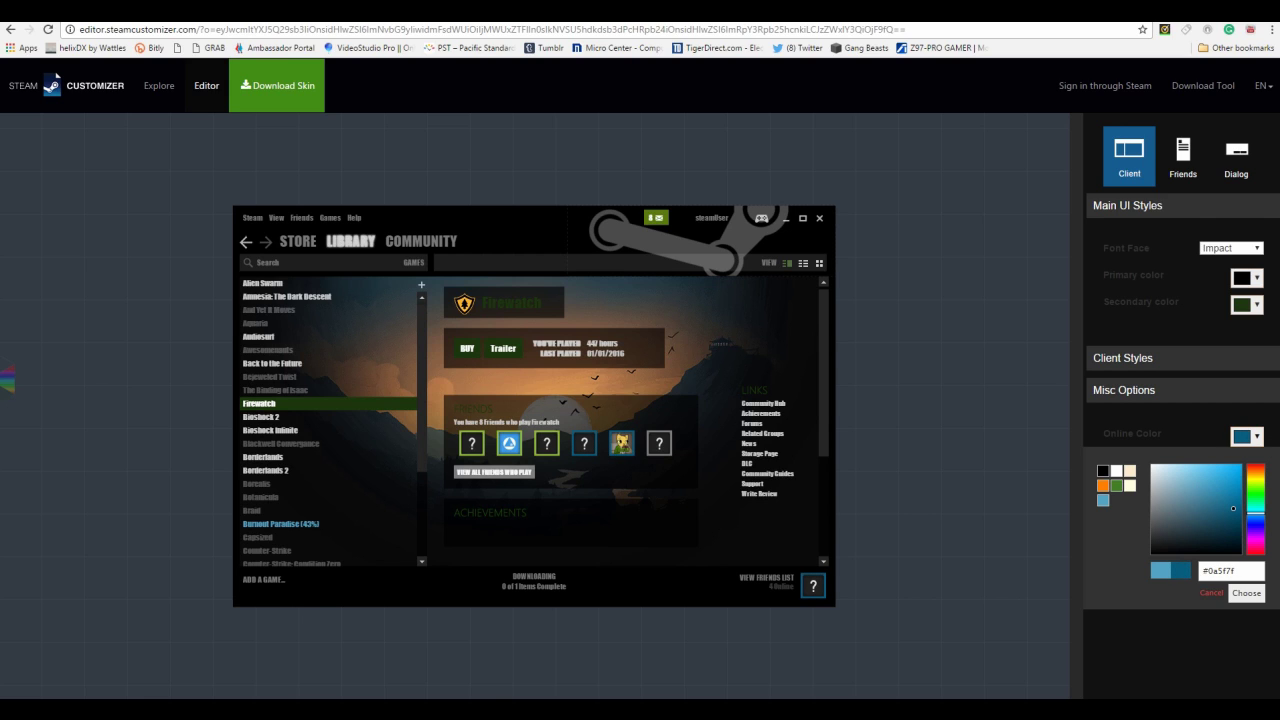
left_click(1246, 593)
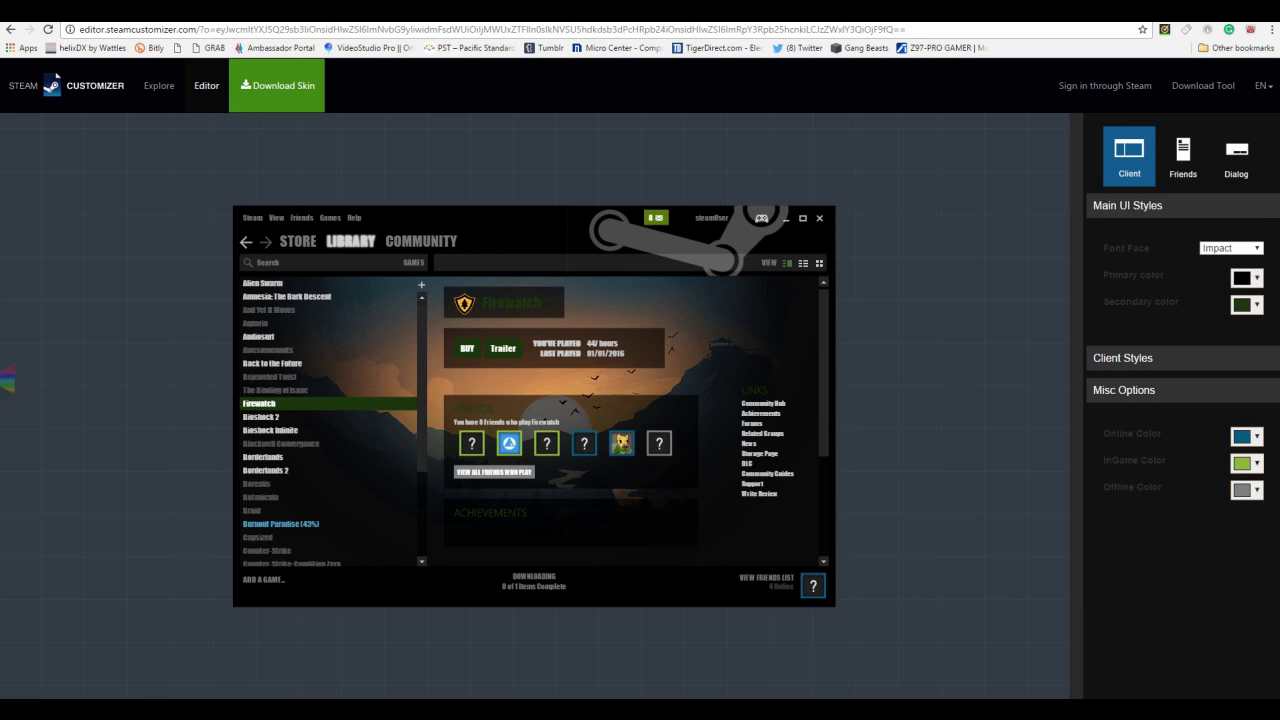
Set the in-game friend status colour to dark olive green
left_click(1246, 463)
type("#608c08")
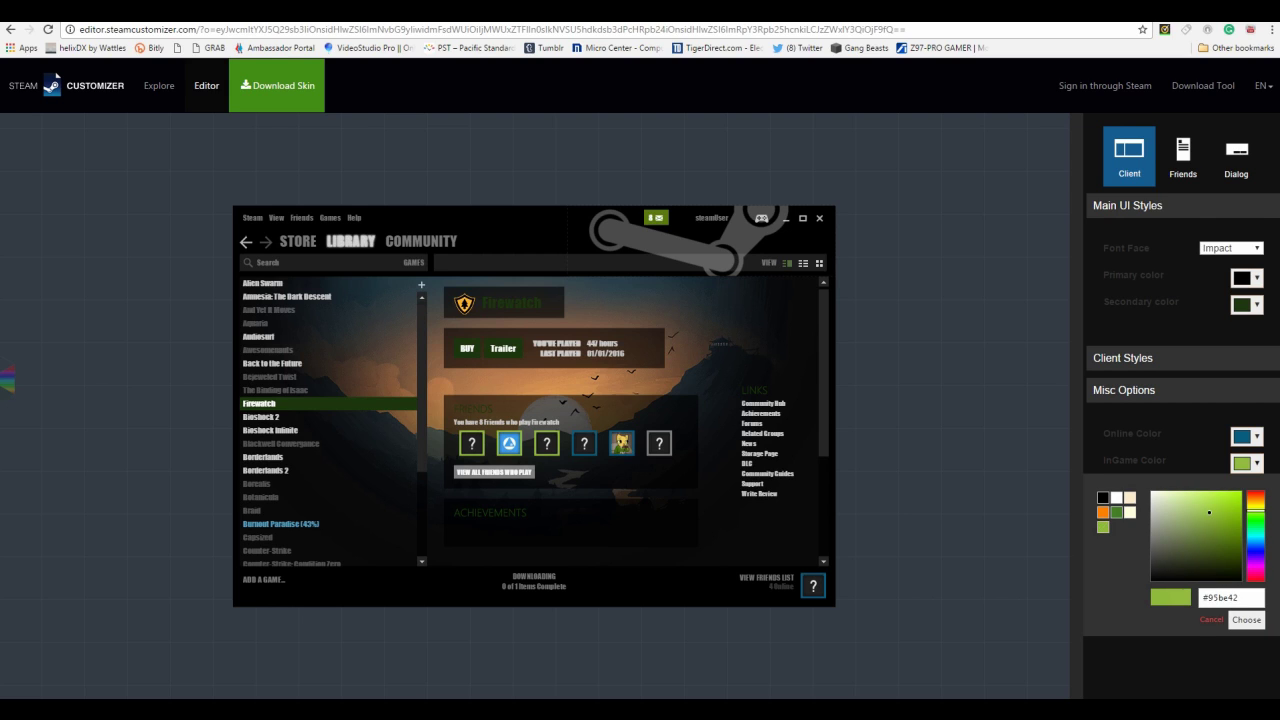
type("#5c8608")
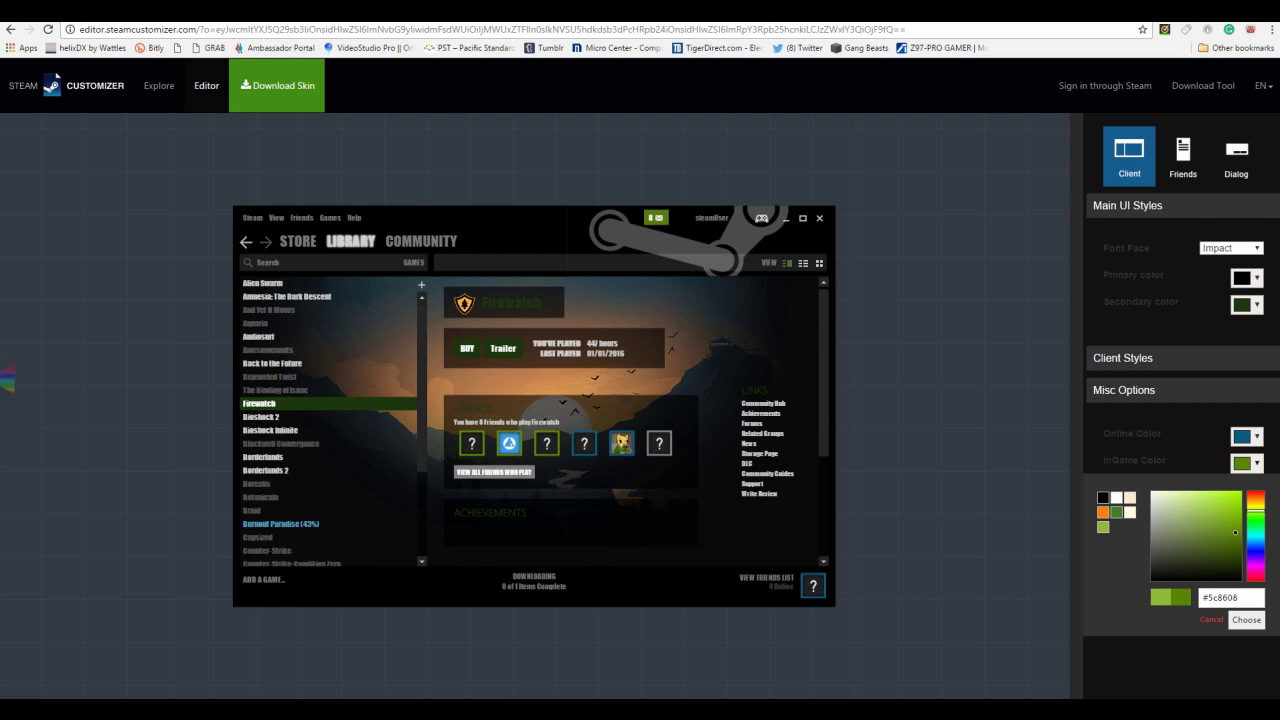
type("#446404")
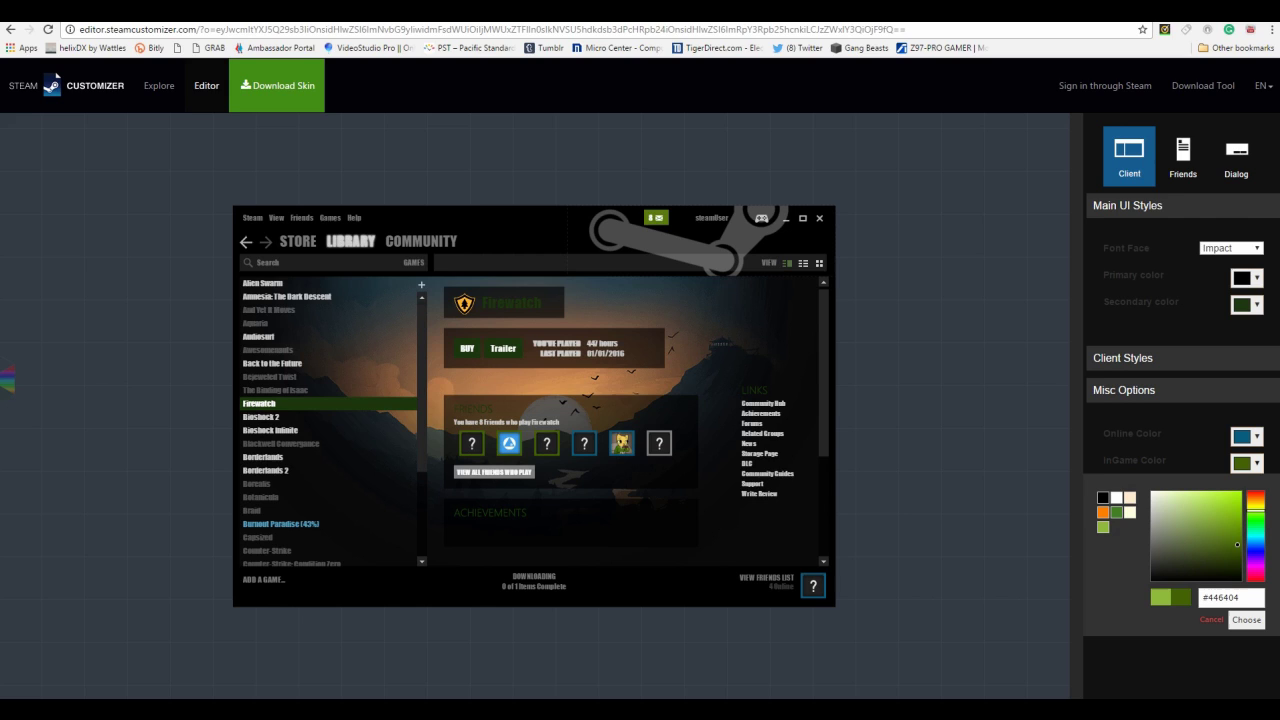
left_click_drag(1237, 544, 1235, 554)
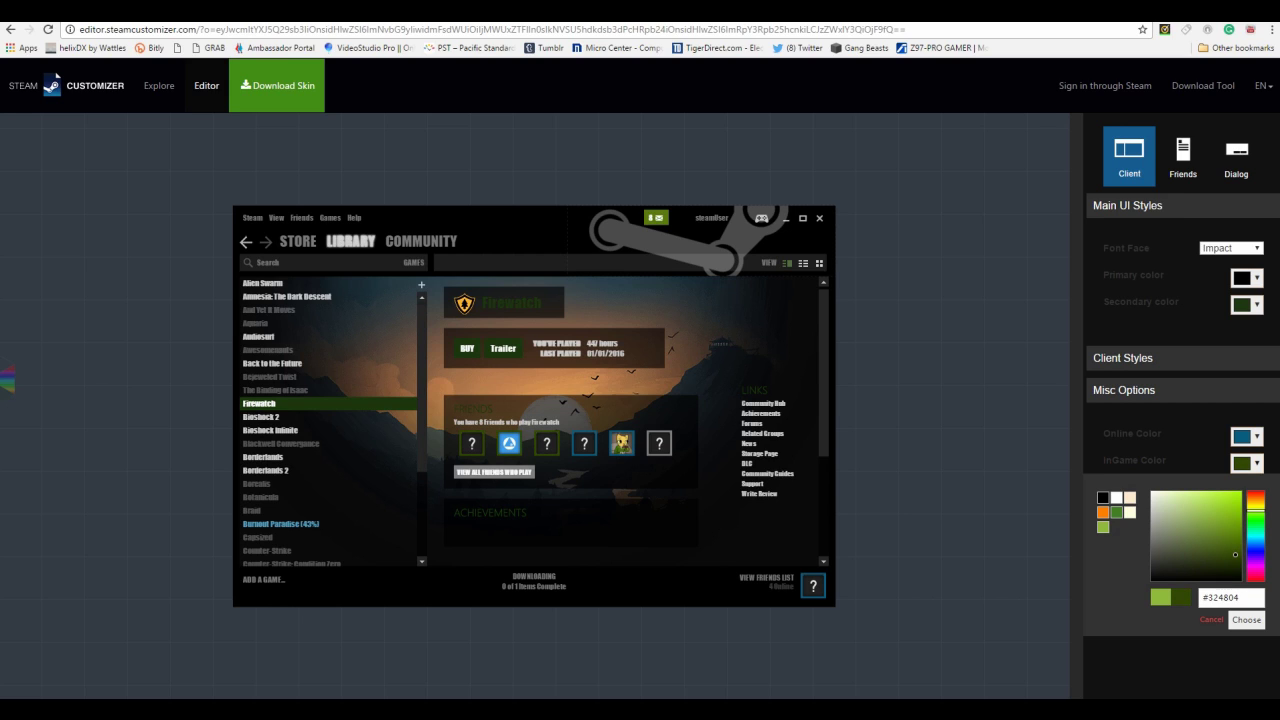
key("Return")
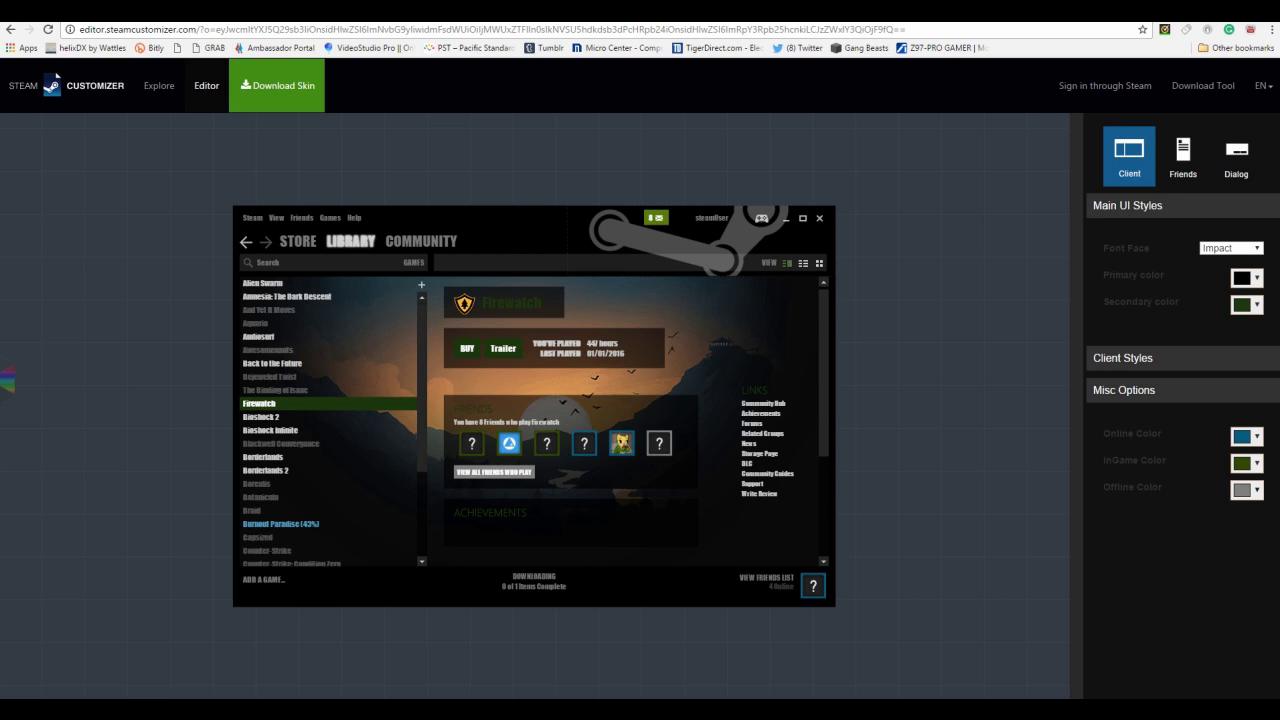
Set the offline friend status colour to red
left_click(1245, 490)
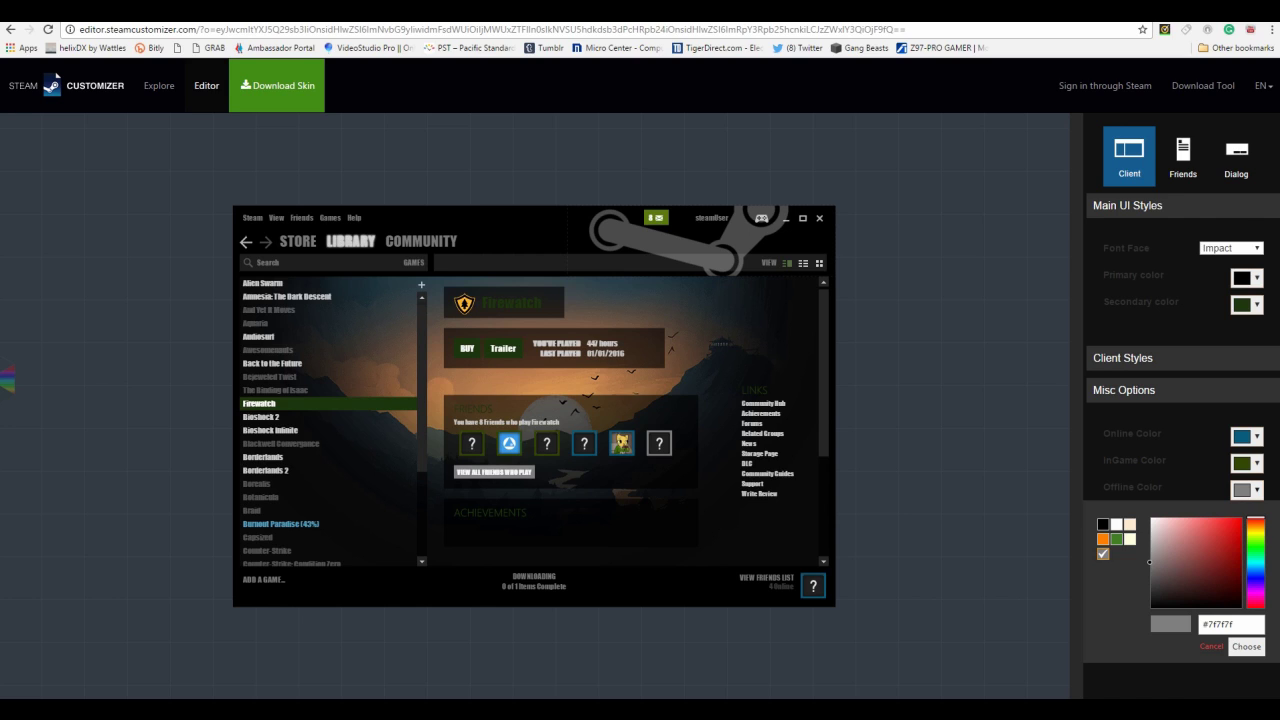
left_click(1239, 549)
key("Return")
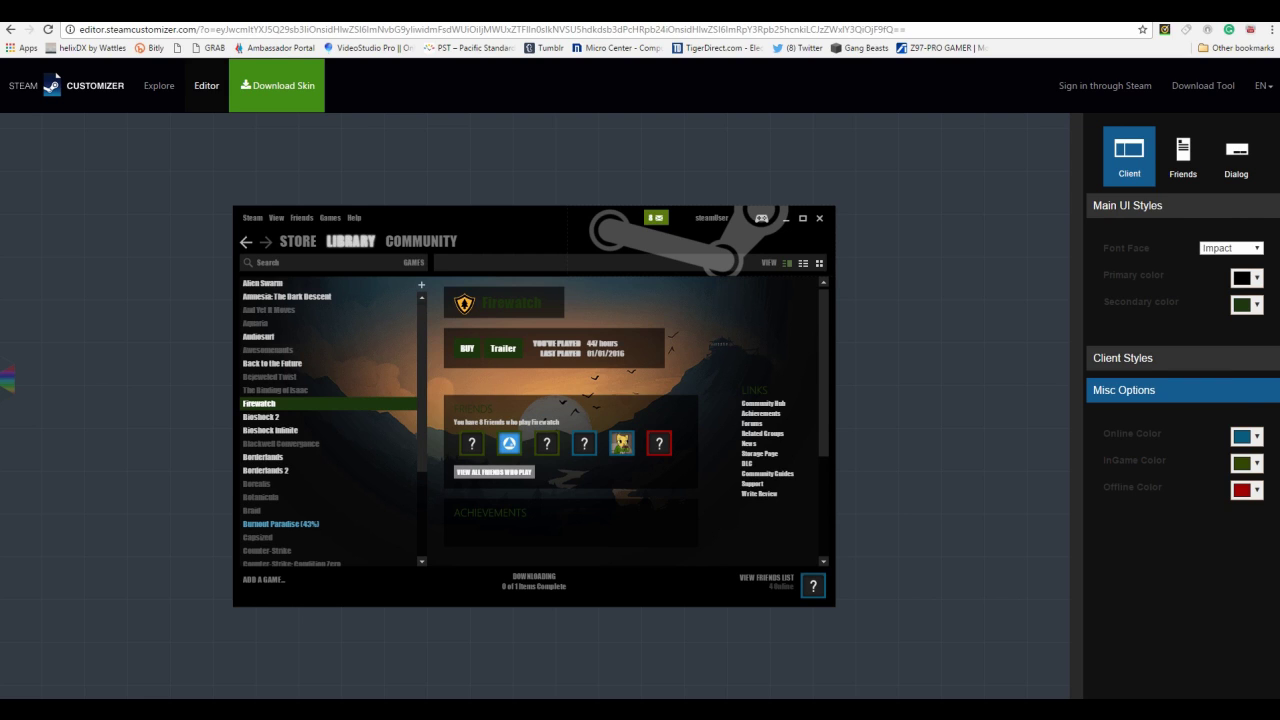
Change the inbox colour to bright red #f53a3a and keep navigation glow on Light
left_click(1140, 358)
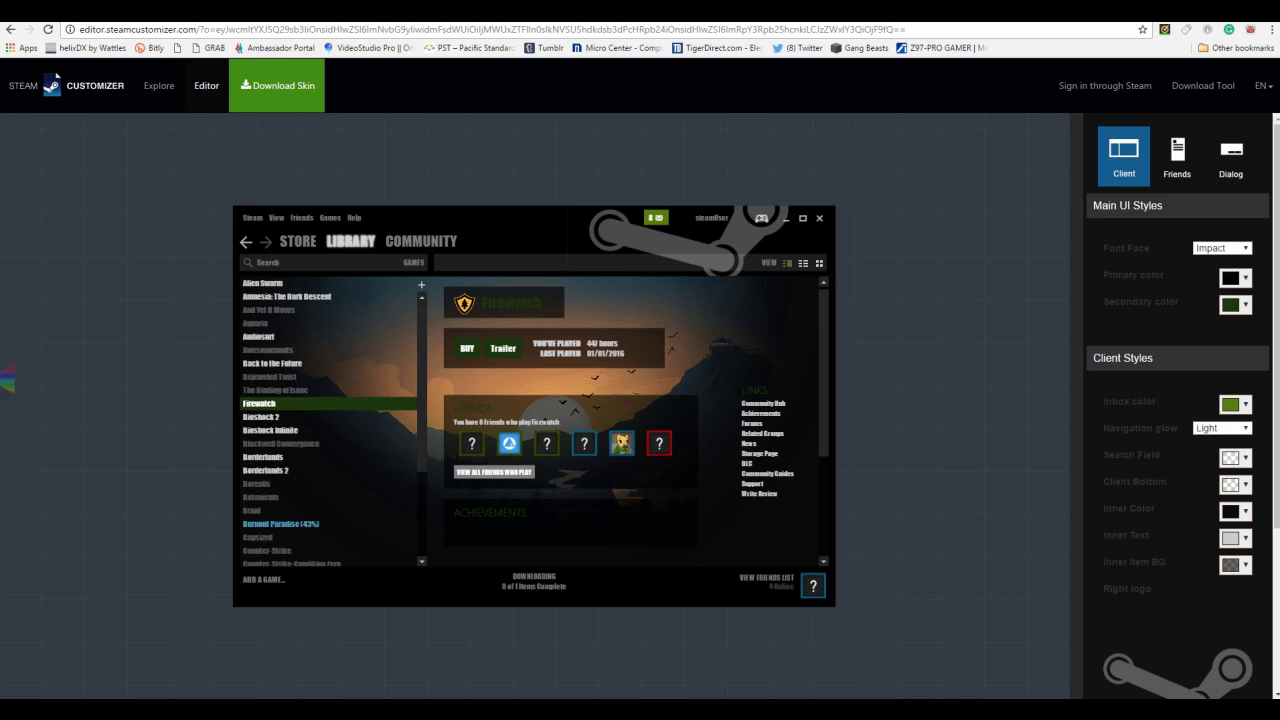
left_click(1235, 404)
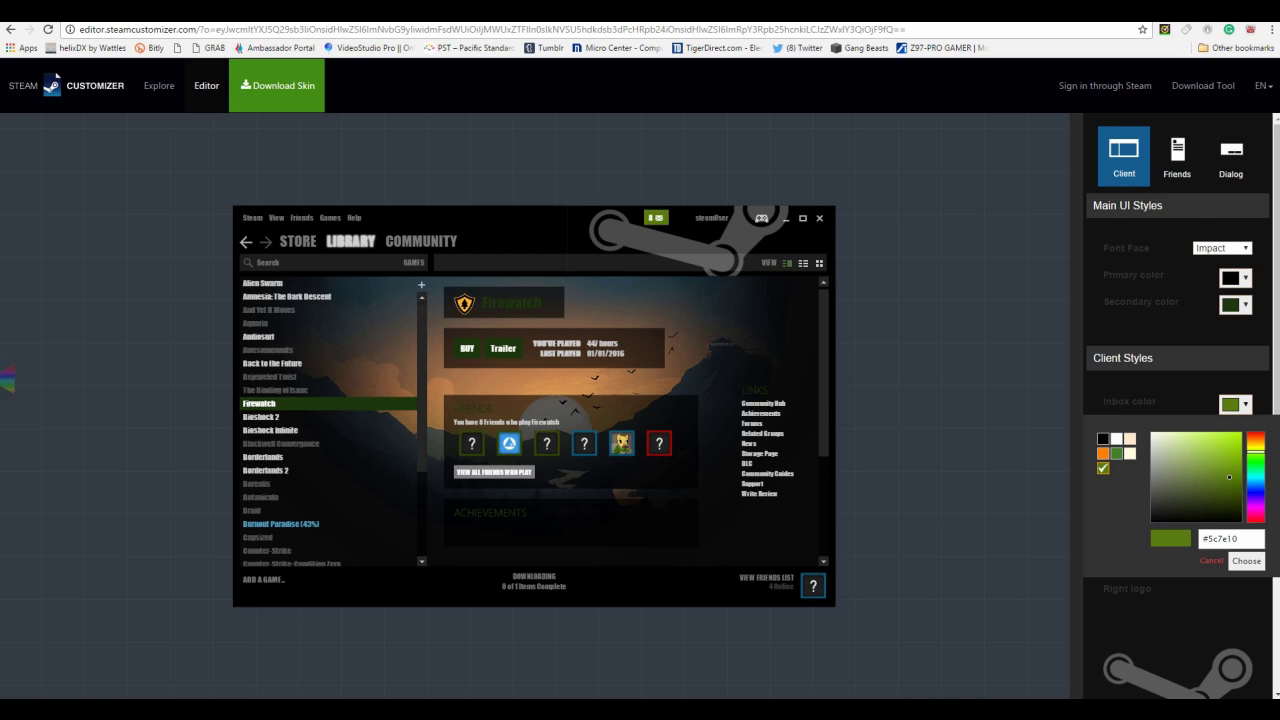
left_click(1255, 433)
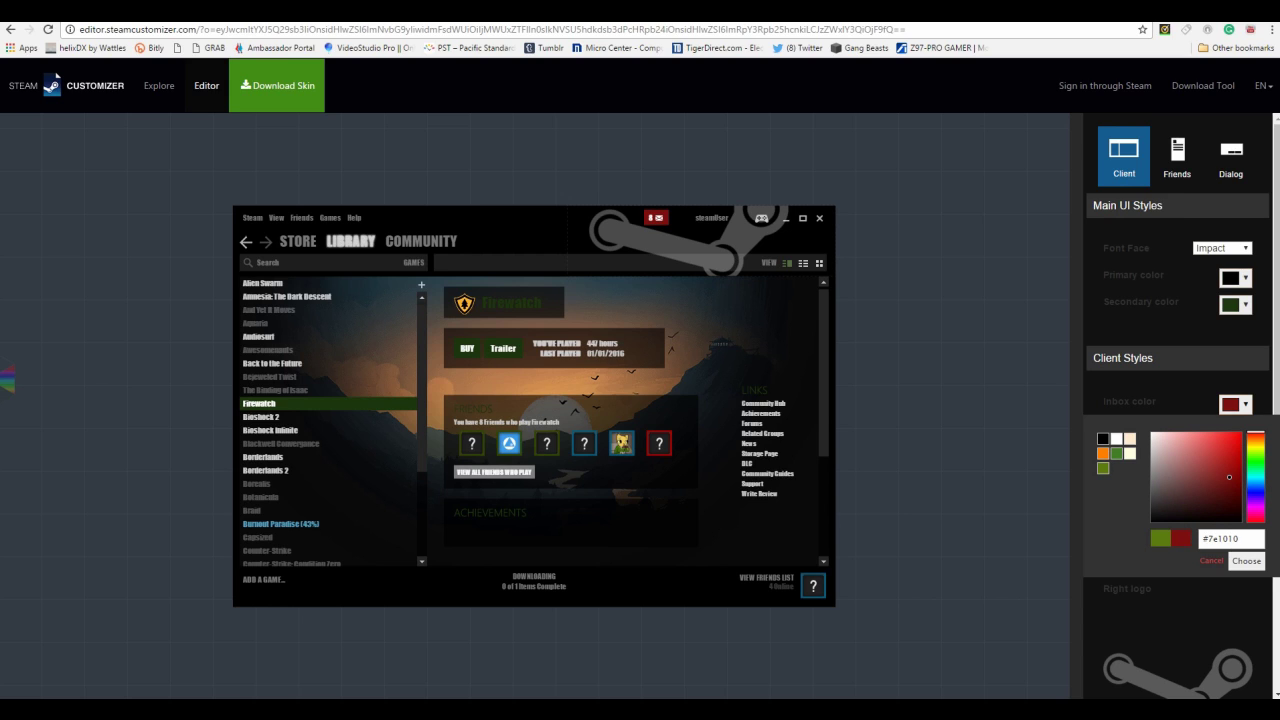
mouse_move(1229, 477)
left_mouse_down()
mouse_move(1235, 438)
mouse_move(1221, 434)
left_mouse_up()
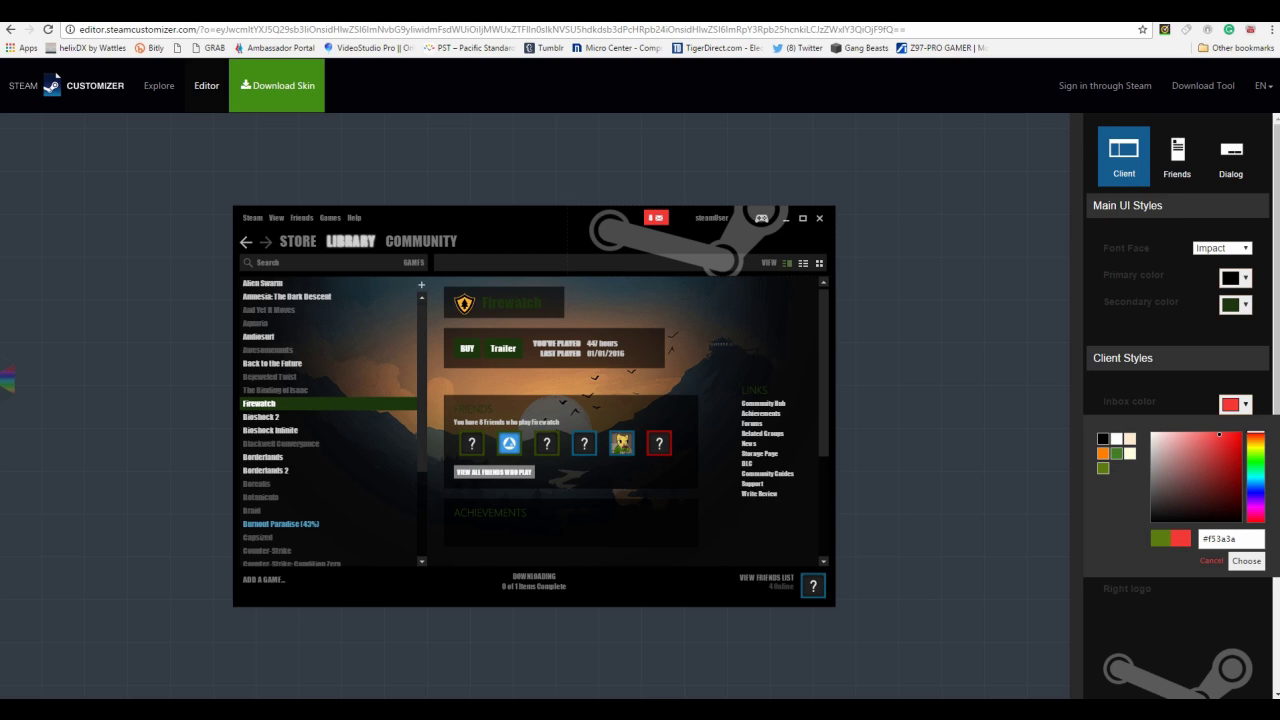
left_click(1246, 560)
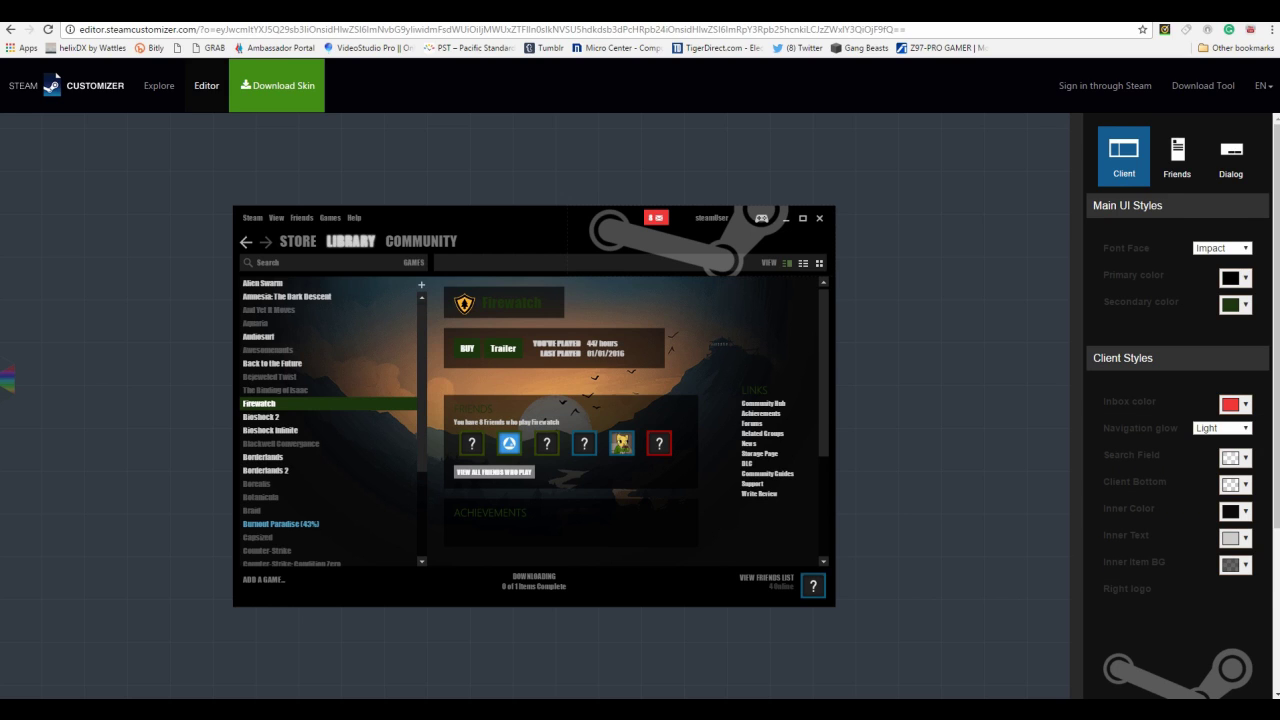
left_click(1220, 428)
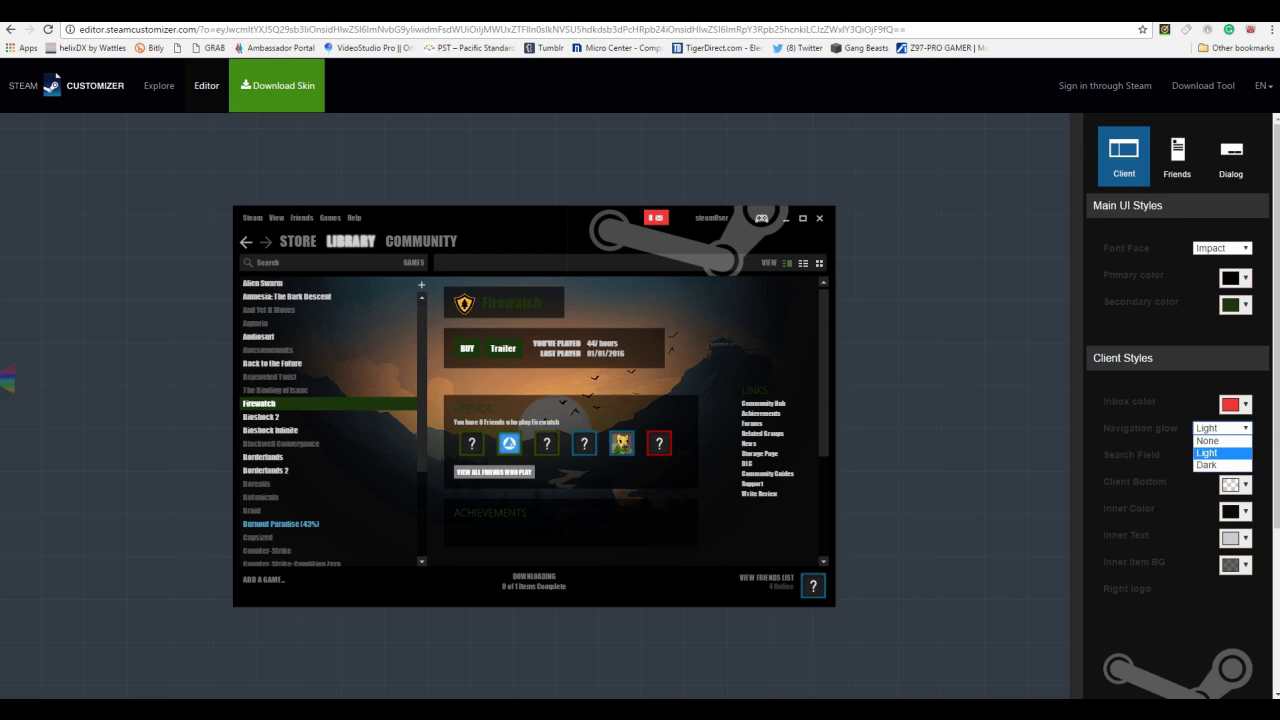
key("Return")
Upload the Child of Light PNG and set it as the skin's right logo
scroll(1177, 400, "down", 1)
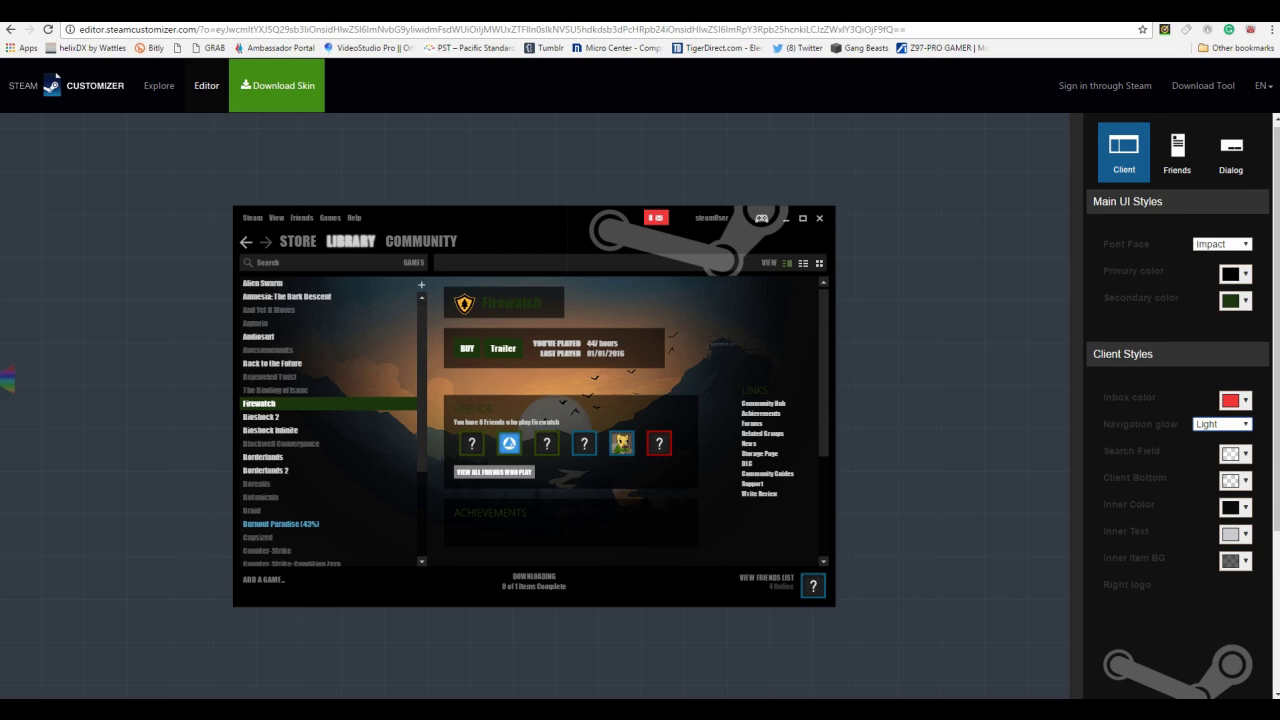
scroll(1177, 450, "down", 2)
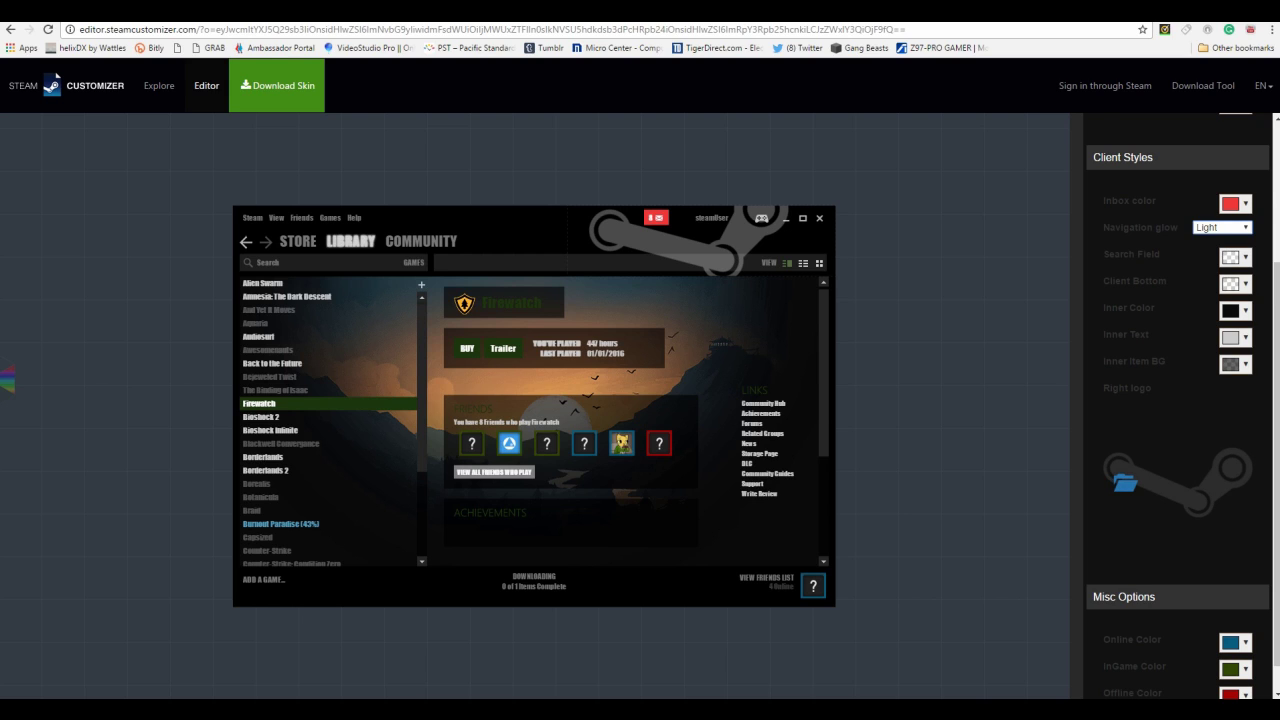
left_click_drag(1125, 483, 1125, 483)
left_click(1123, 483)
left_click(1123, 483)
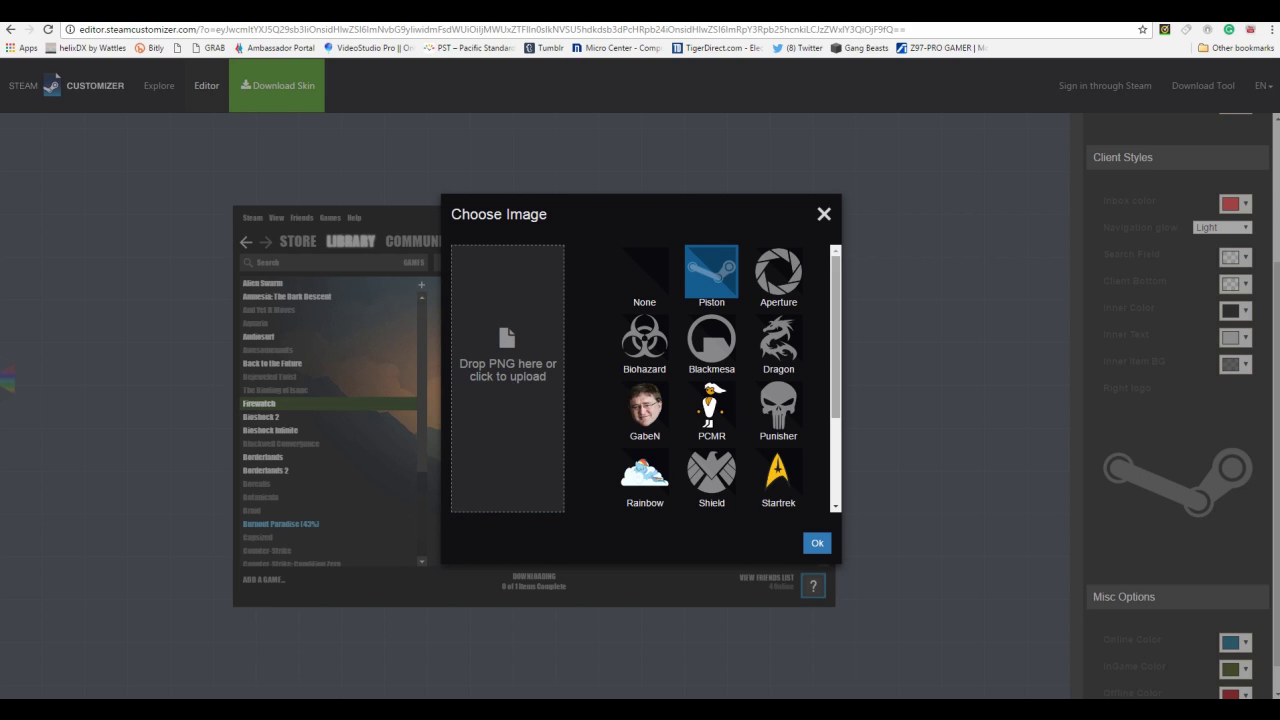
scroll(730, 378, "down", 2)
scroll(730, 378, "up", 2)
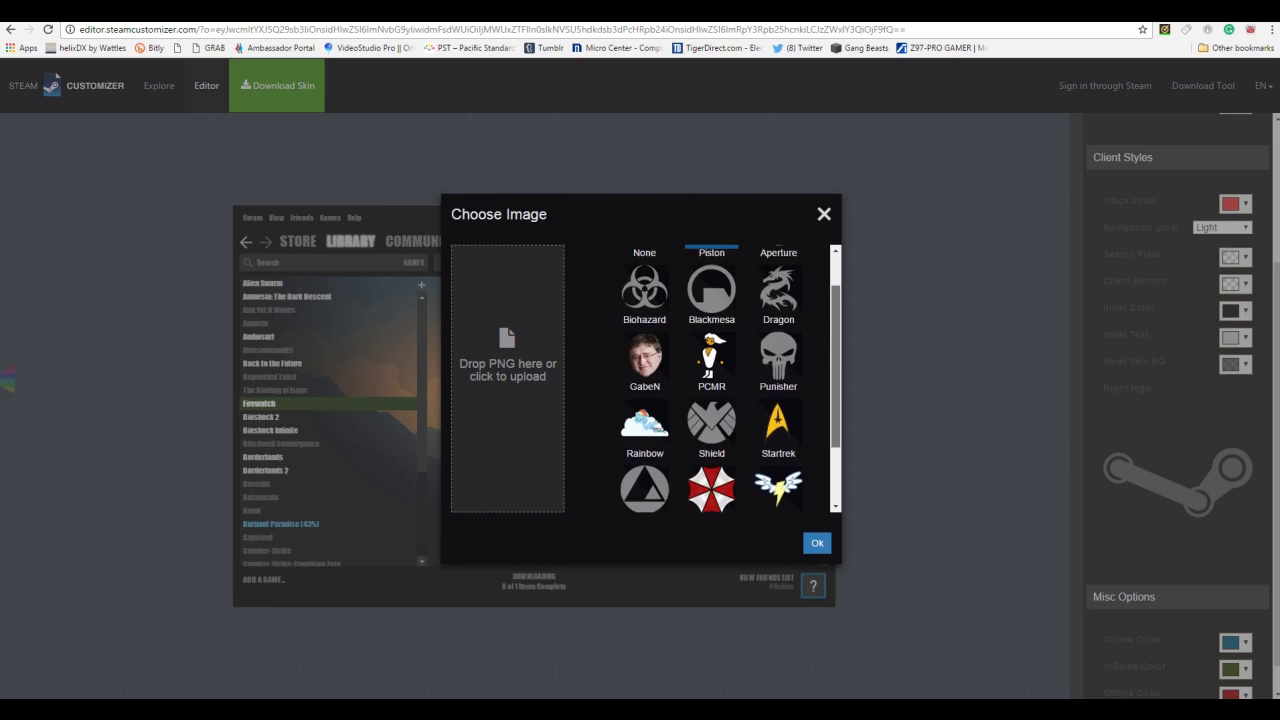
scroll(730, 378, "down", 2)
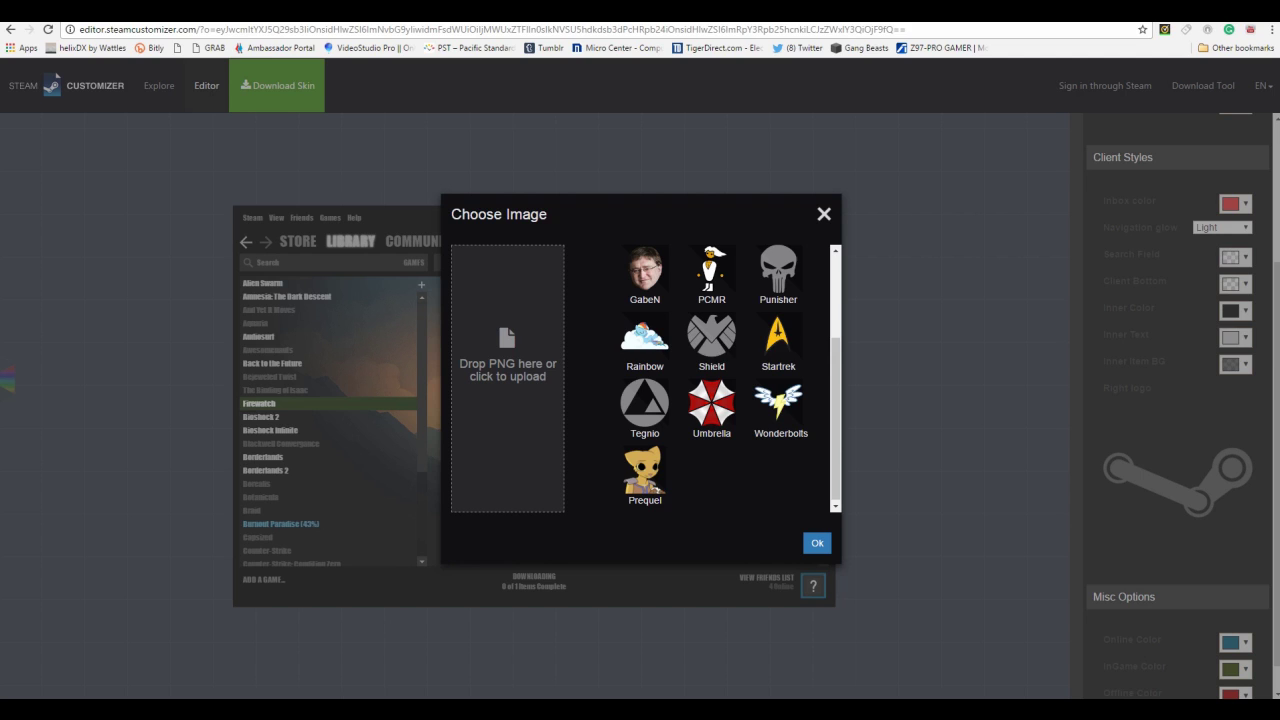
left_click_drag(1212, 356, 505, 340)
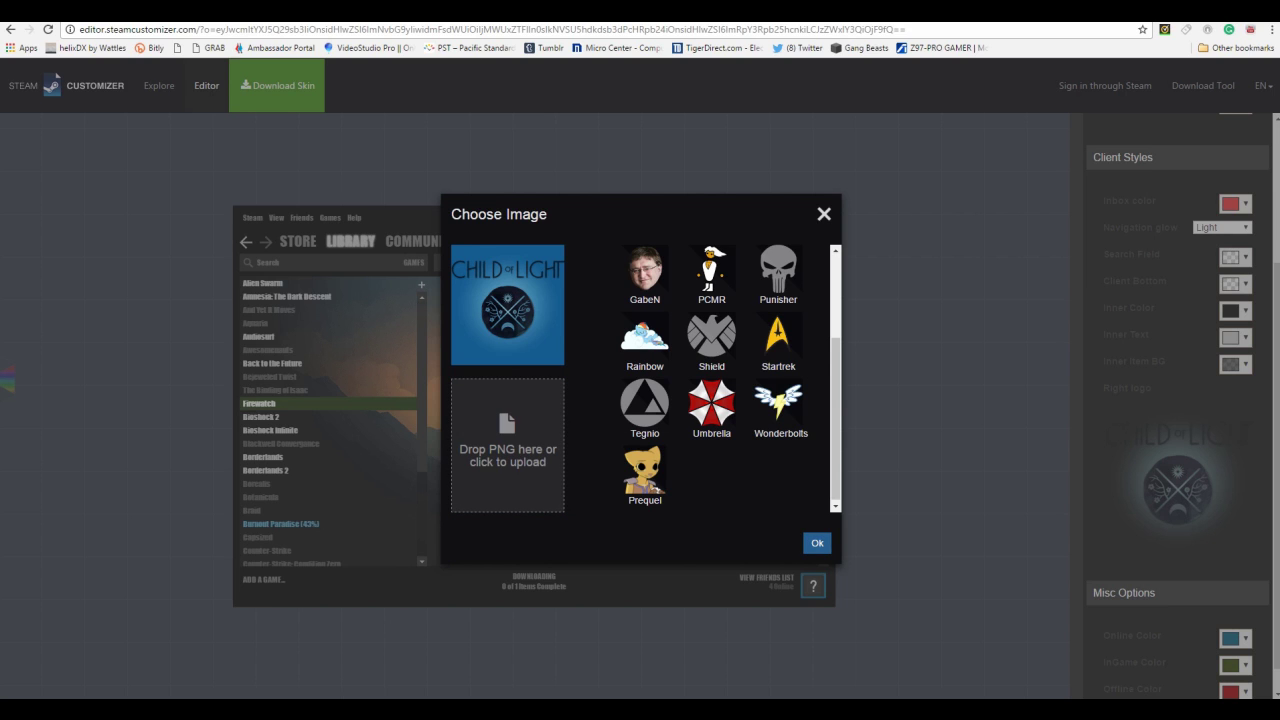
left_click(817, 542)
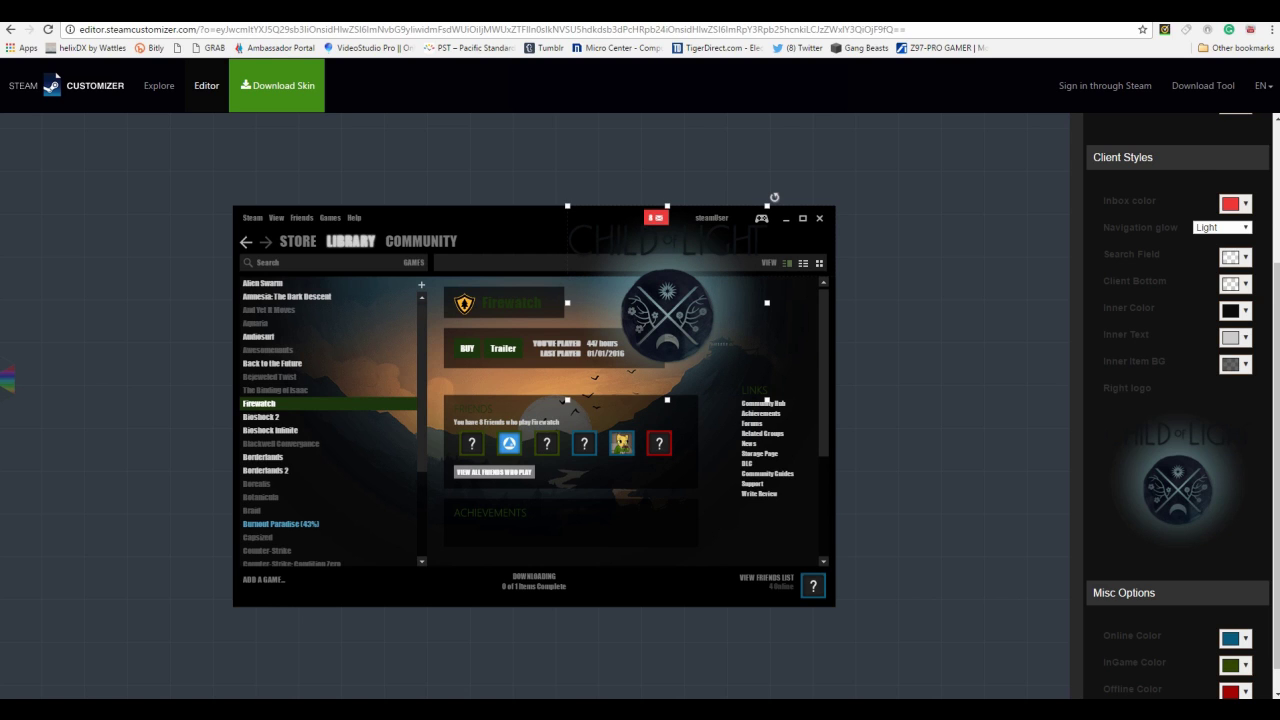
Shrink the Child of Light emblem to icon size and place it beside the red inbox icon
left_click_drag(767, 400, 624, 260)
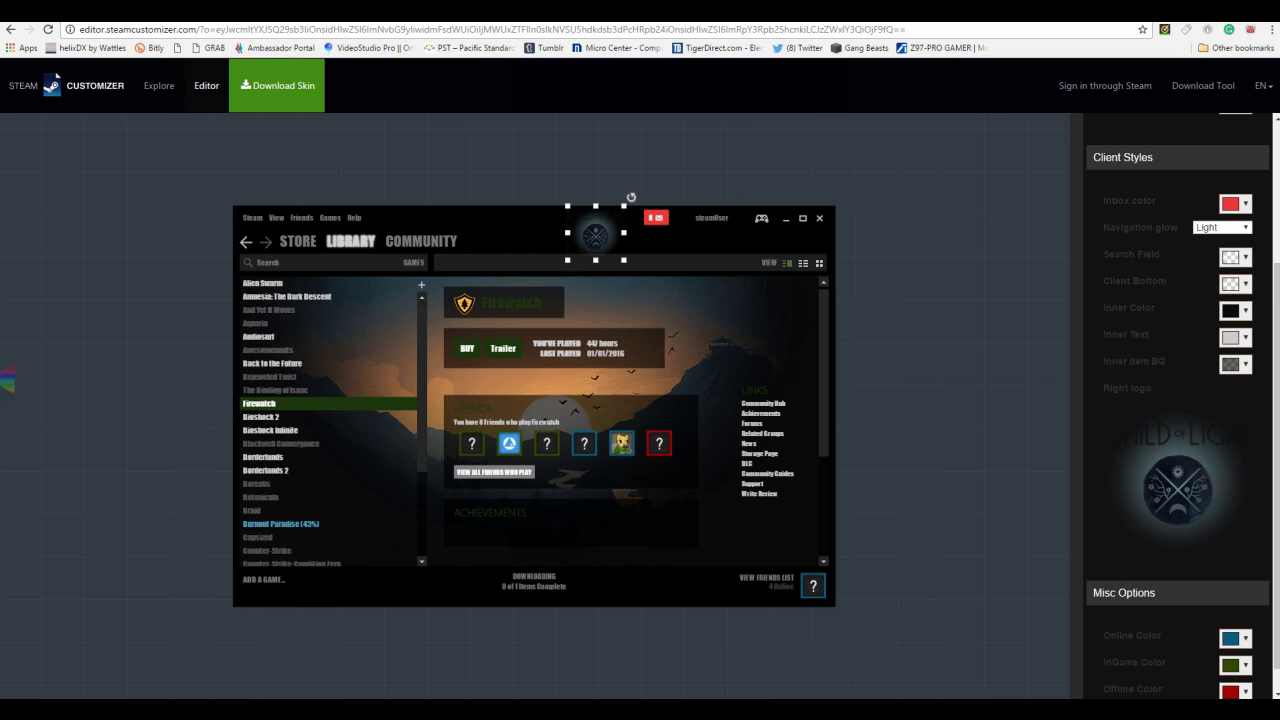
mouse_move(595, 233)
left_mouse_down()
mouse_move(607, 233)
mouse_move(499, 233)
mouse_move(603, 233)
left_mouse_up()
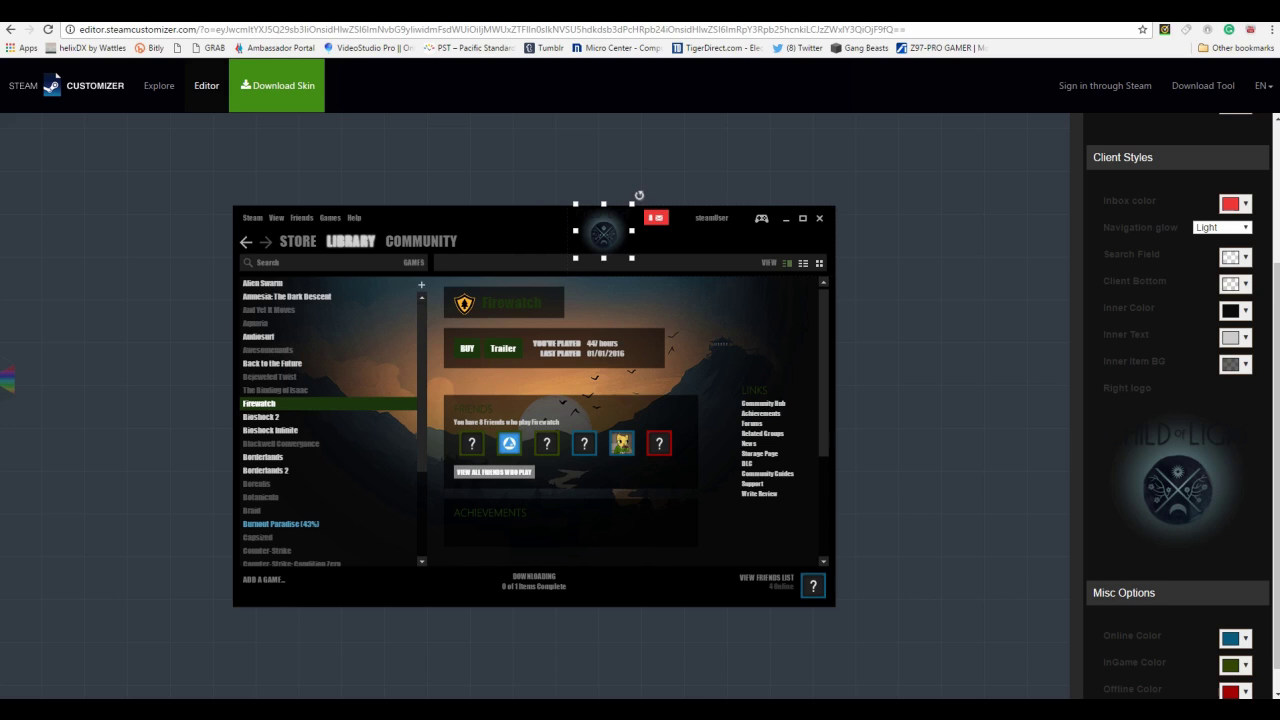
mouse_move(603, 233)
left_mouse_down()
mouse_move(643, 198)
mouse_move(628, 205)
left_mouse_up()
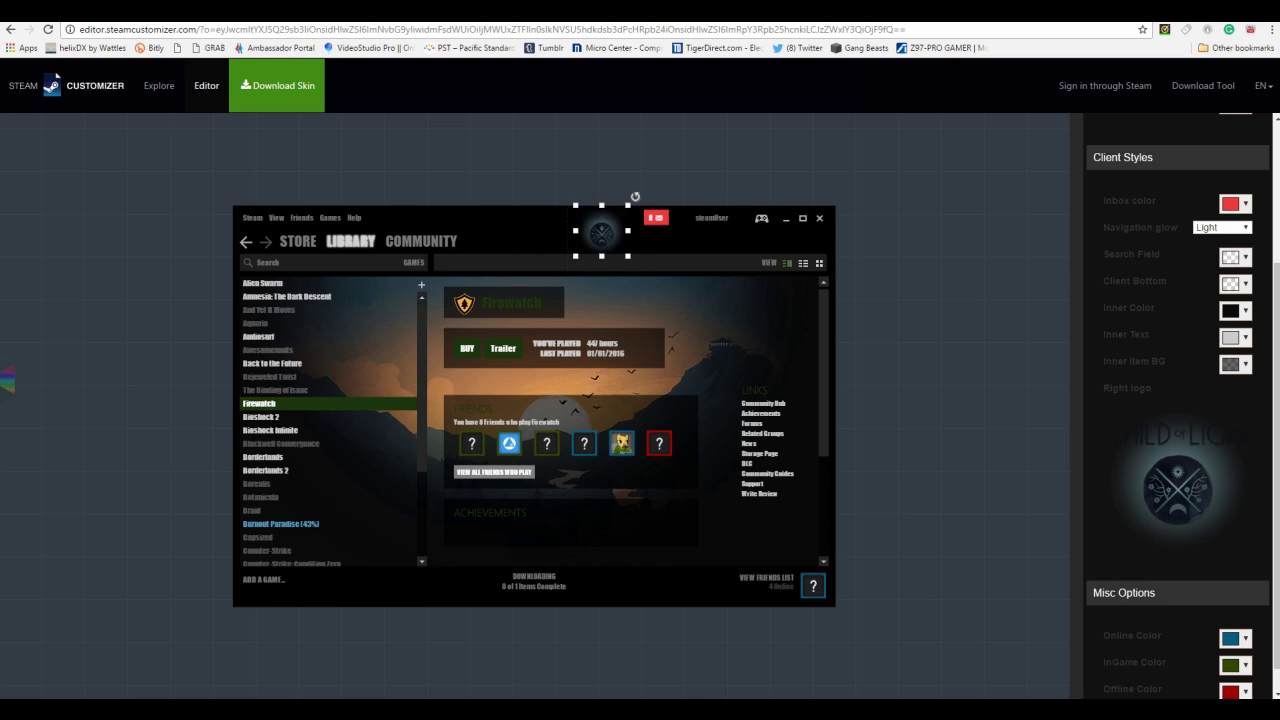
key("Escape")
Generate and download the skin as Enhanced Steam.stskin, then go to the Download the Tool page
left_click(276, 85)
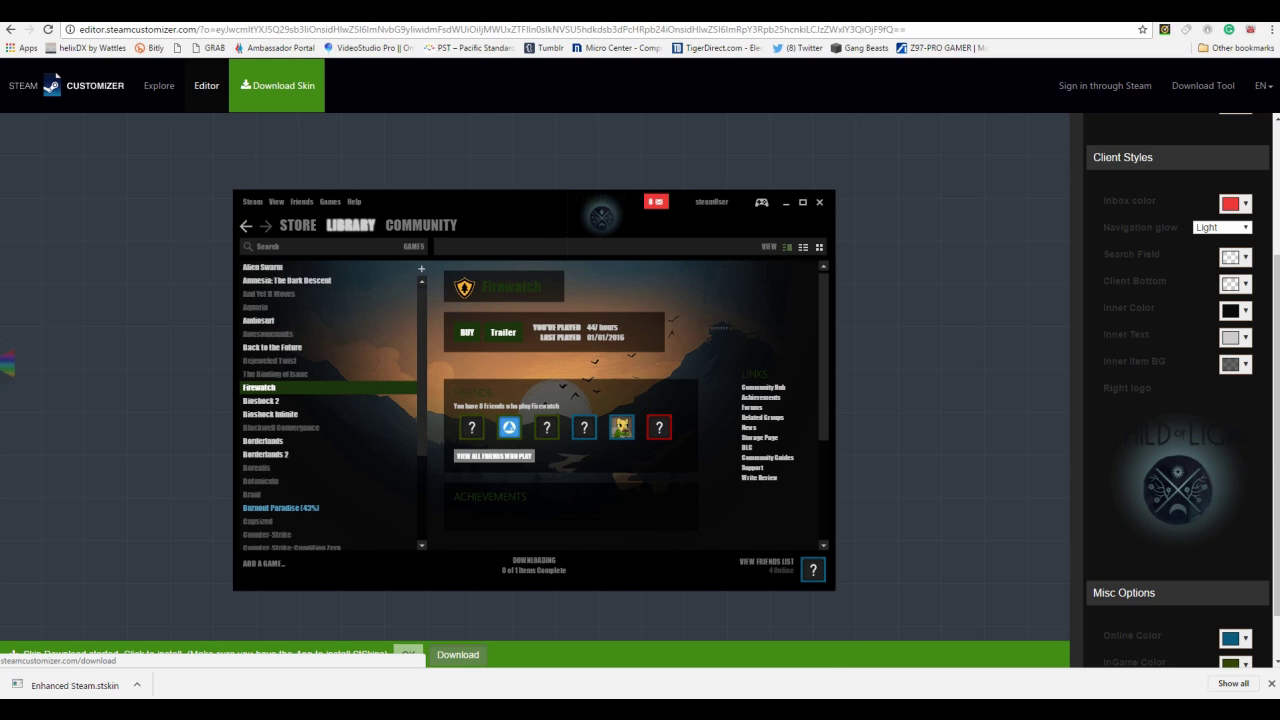
left_click(458, 654)
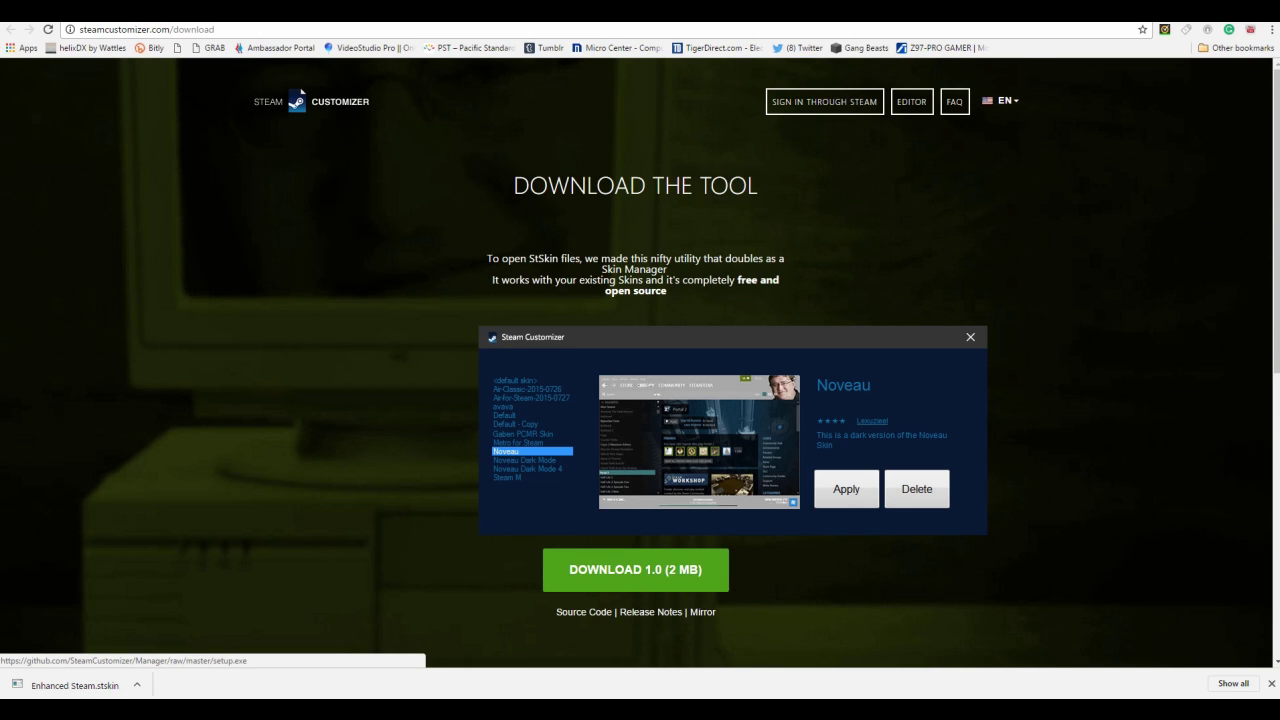
Download the 2 MB skin manager installer, DOWNLOAD 1.0
left_click(635, 569)
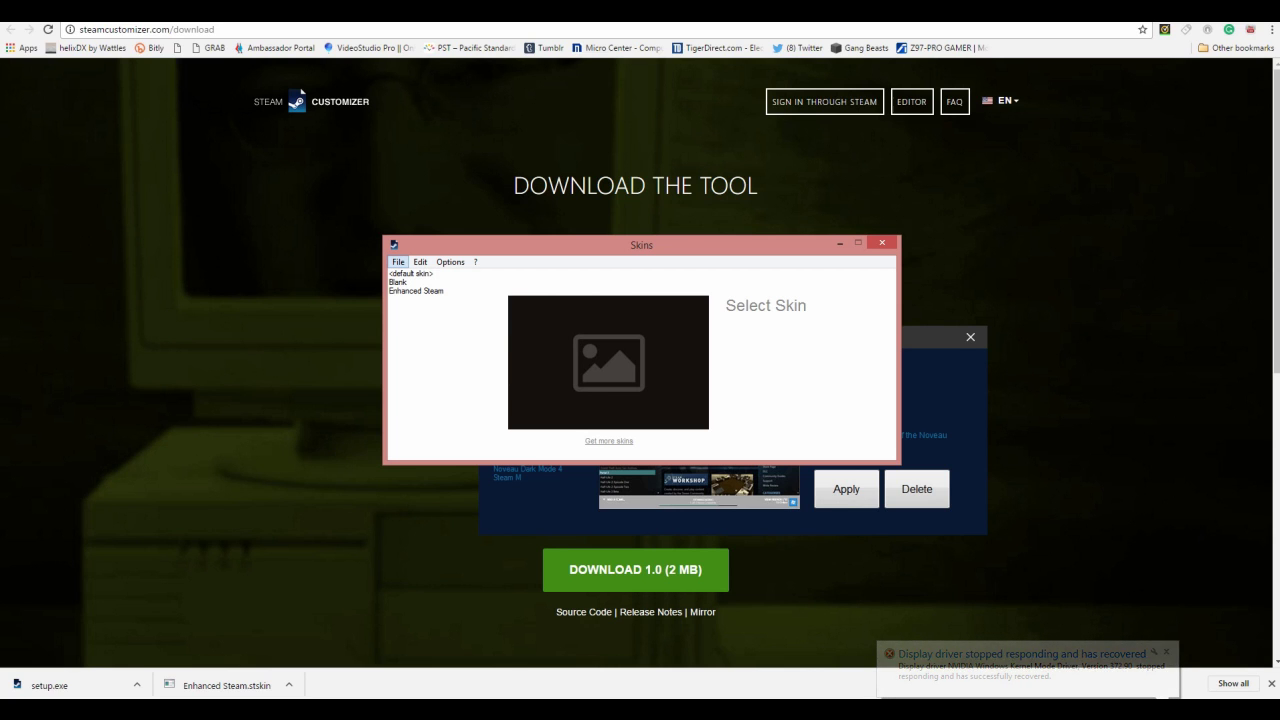
Load Enhanced Steam.stskin from the Desktop into the Skins manager via File > Open
left_click(398, 262)
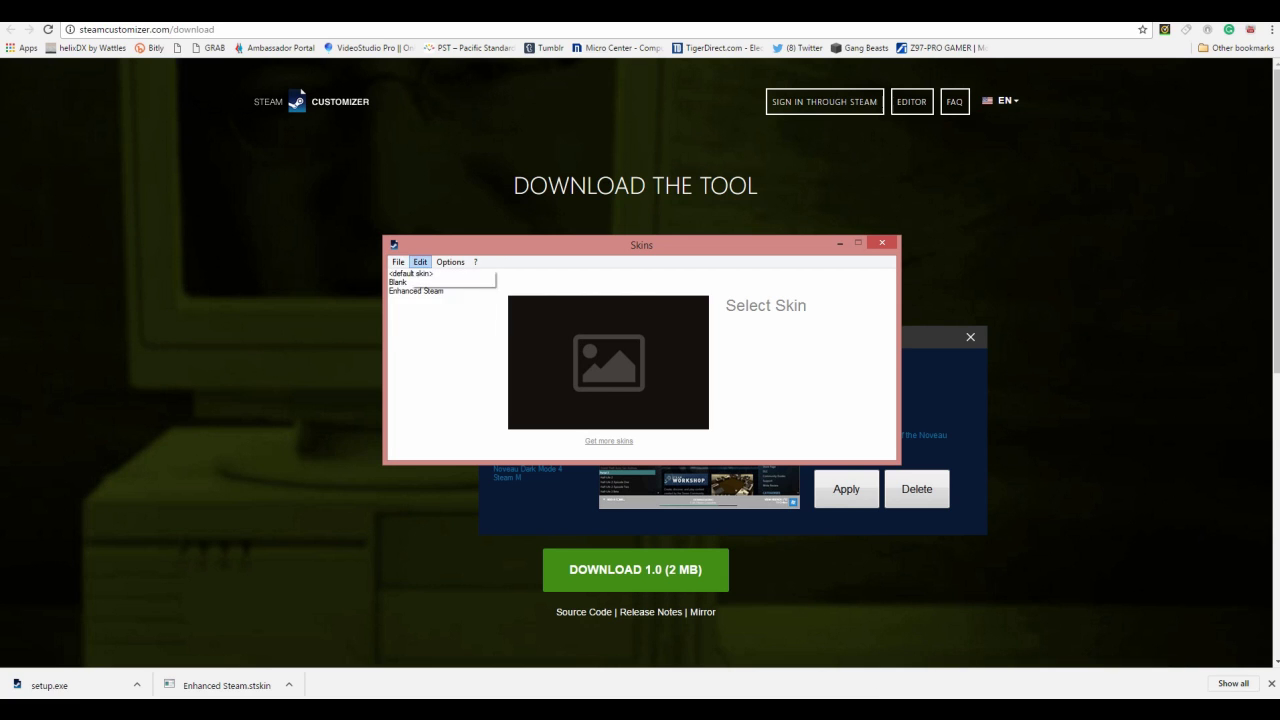
left_click(410, 274)
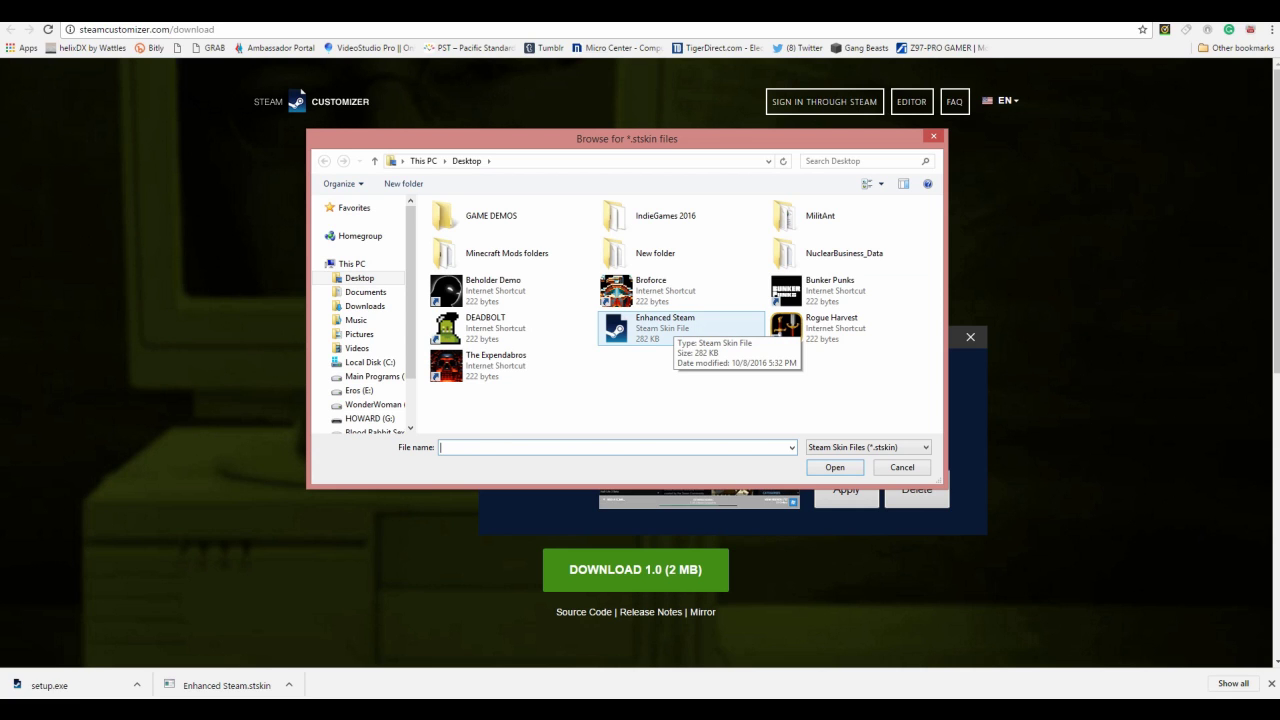
left_click(665, 325)
left_click(835, 467)
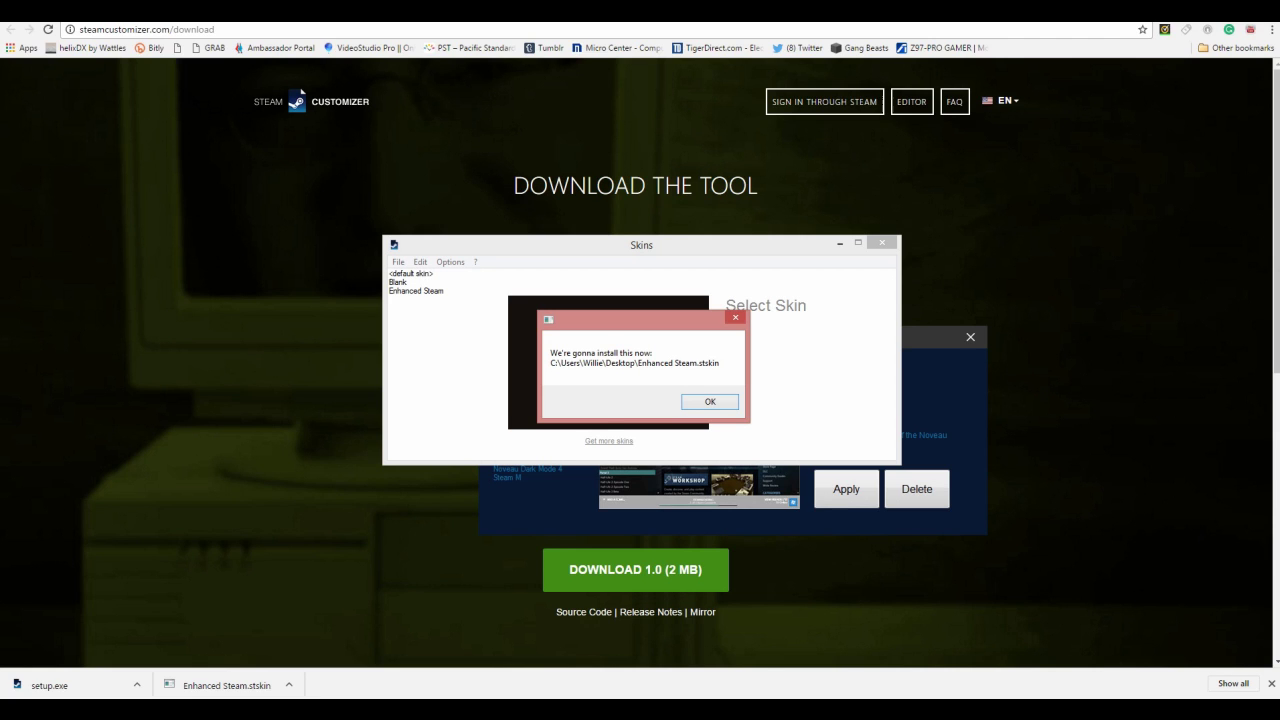
Acknowledge the Enhanced Steam install message with OK
key("Return")
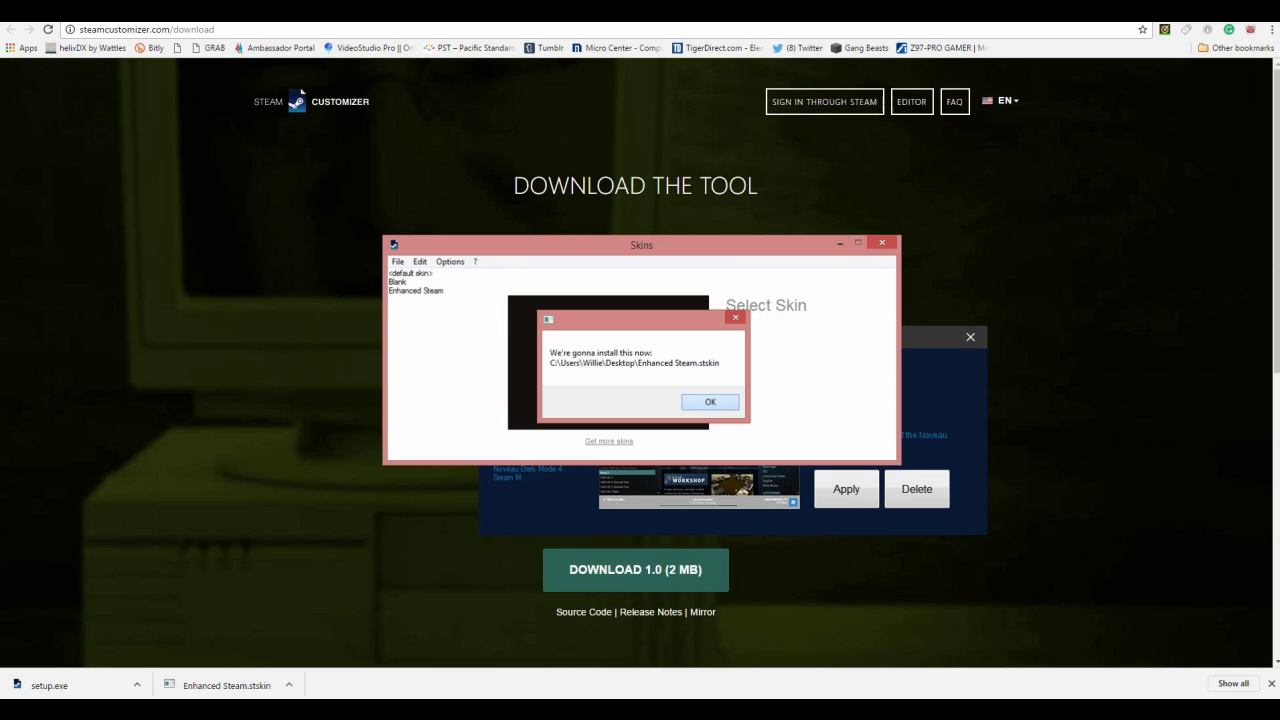